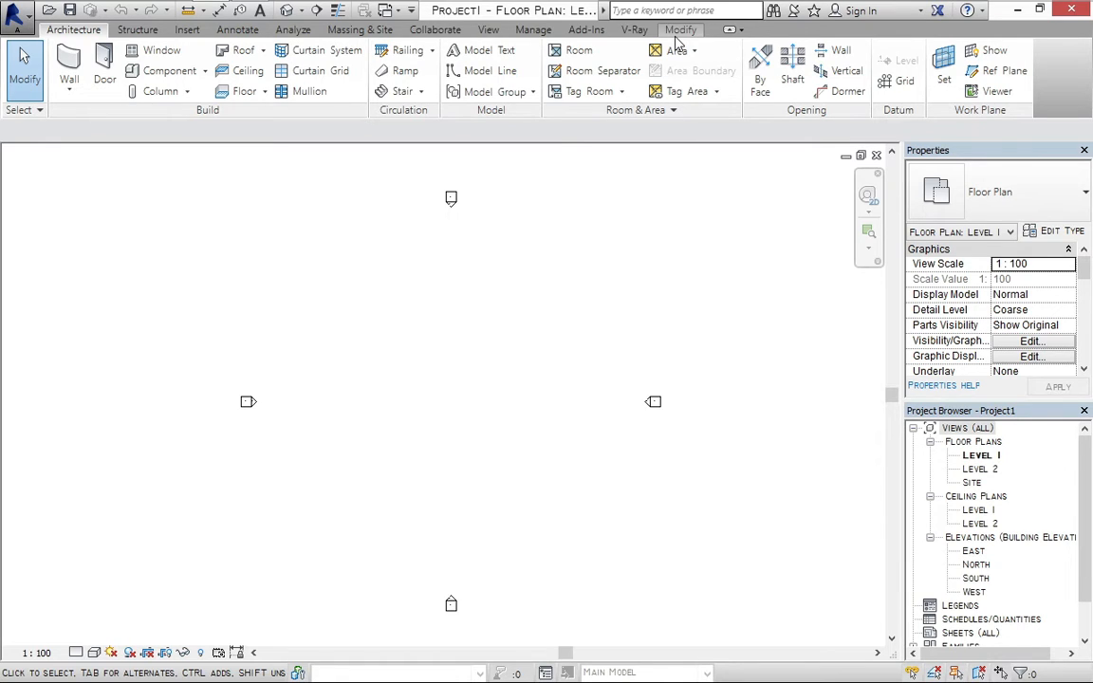
# Draw two separate vertical walls side by side, the left about 8000 mm long and the right about 13000 mm long
pyautogui.click(680, 31)
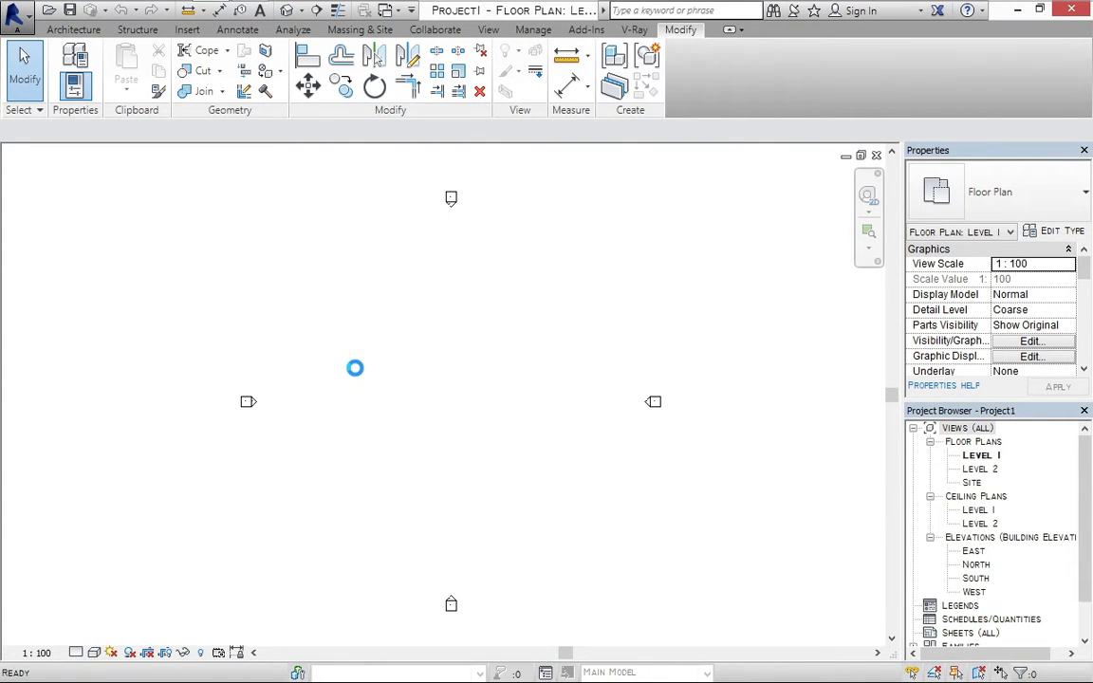
pyautogui.press('w')
pyautogui.press('a')
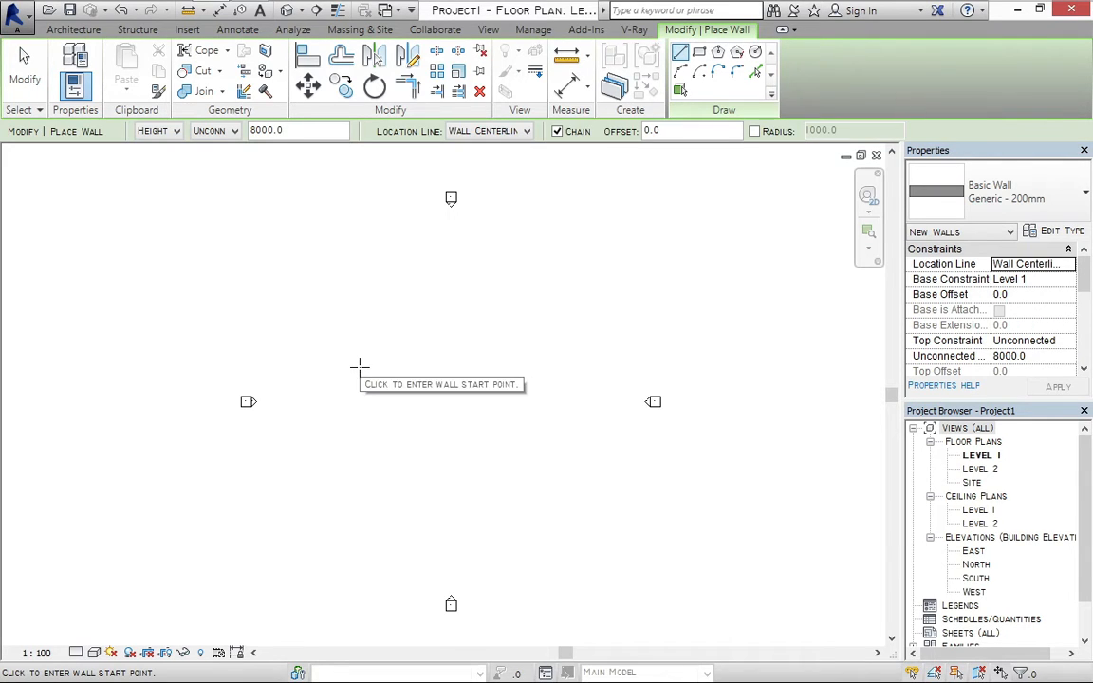
pyautogui.click(357, 421)
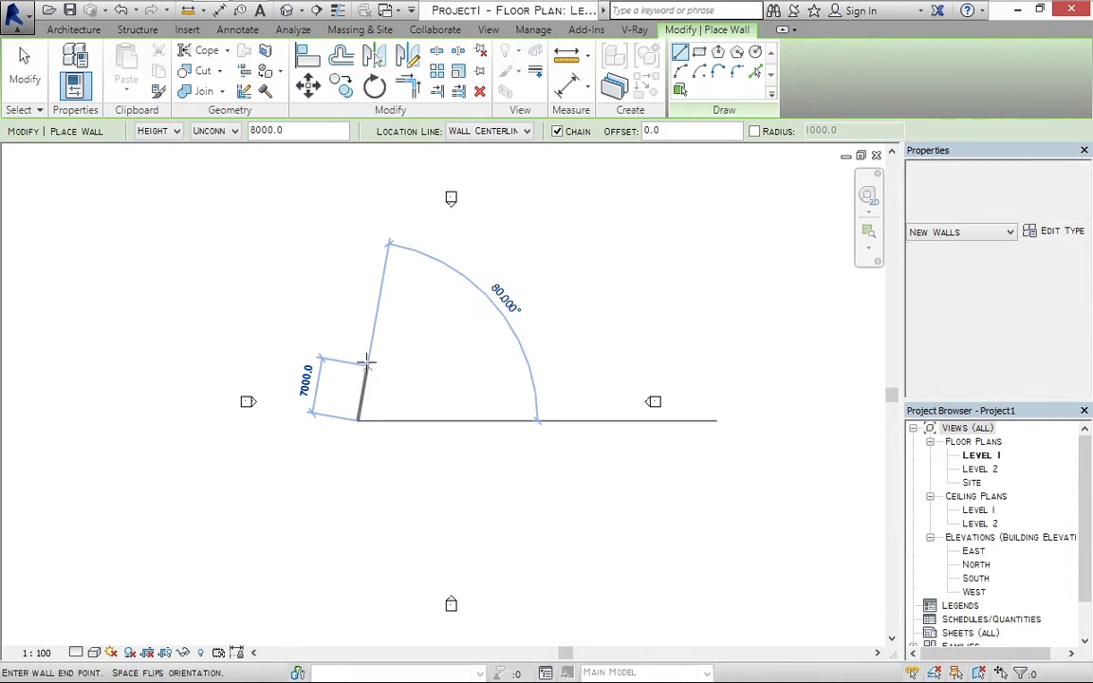
pyautogui.click(355, 358)
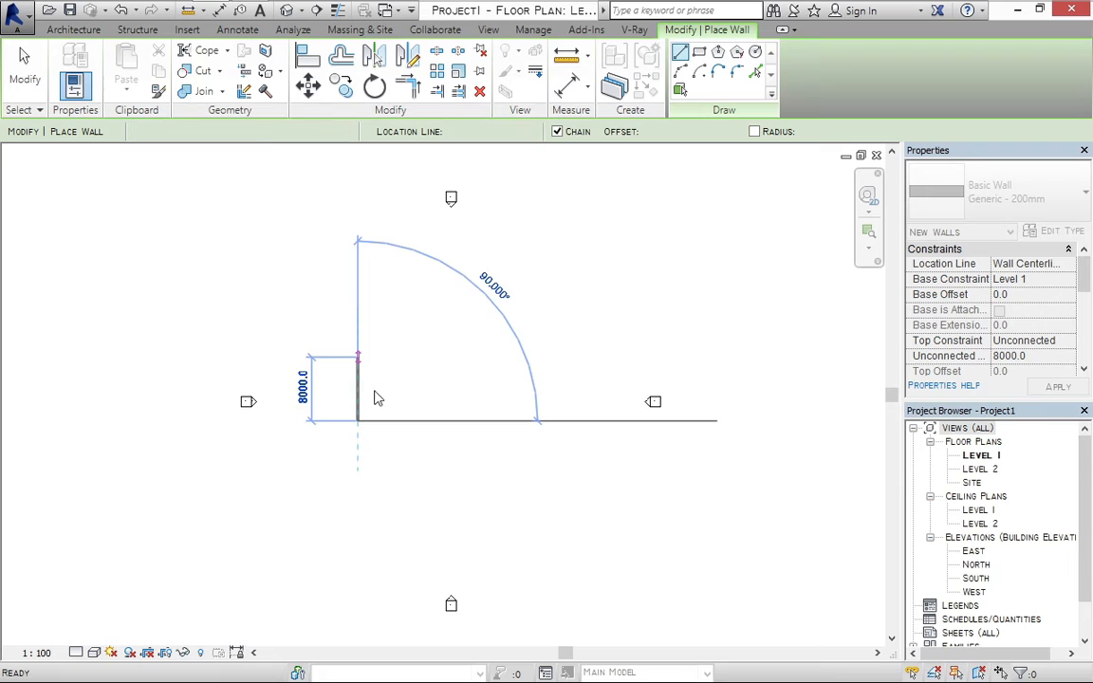
pyautogui.click(407, 422)
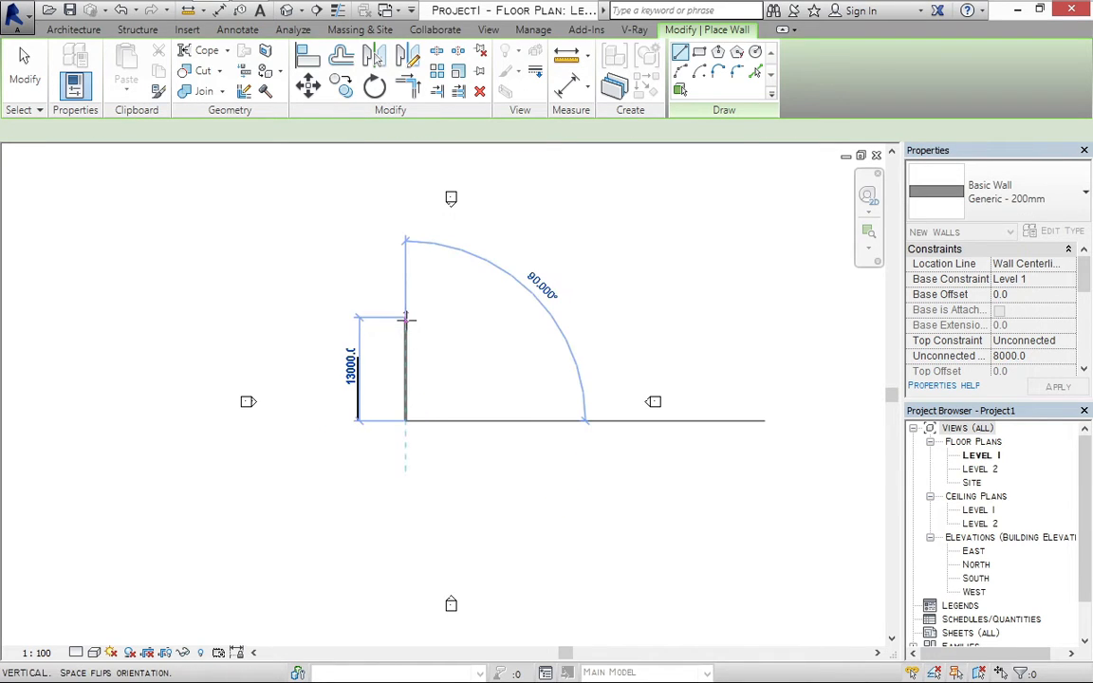
pyautogui.press('Escape')
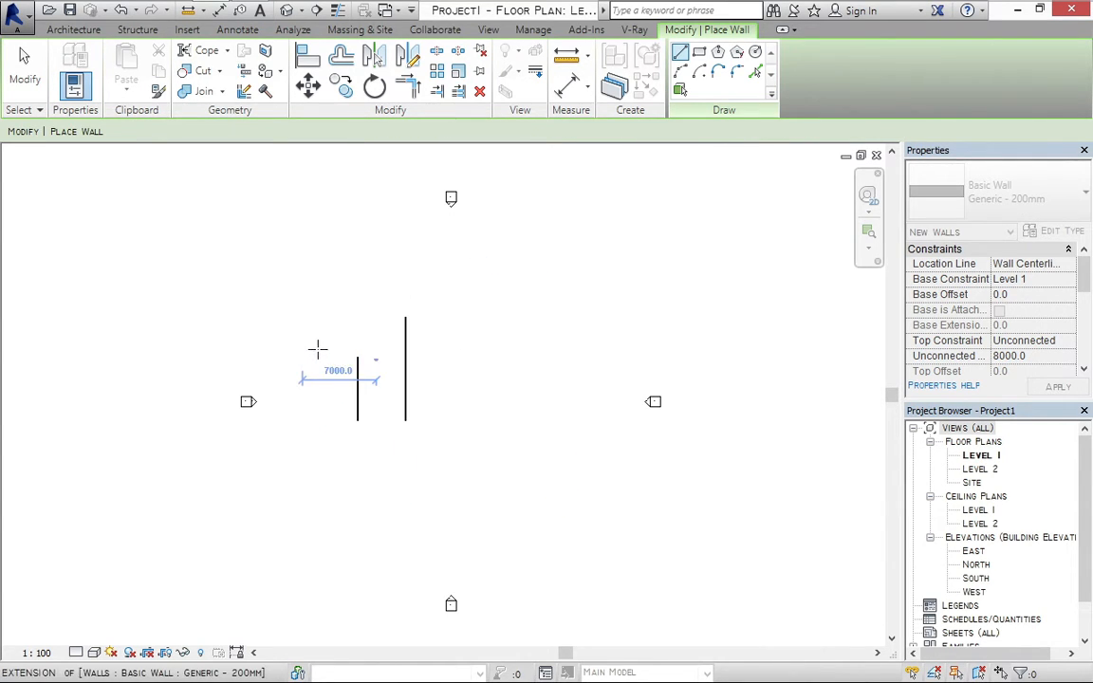
pyautogui.scroll(3, 339, 344)
pyautogui.press('Escape')
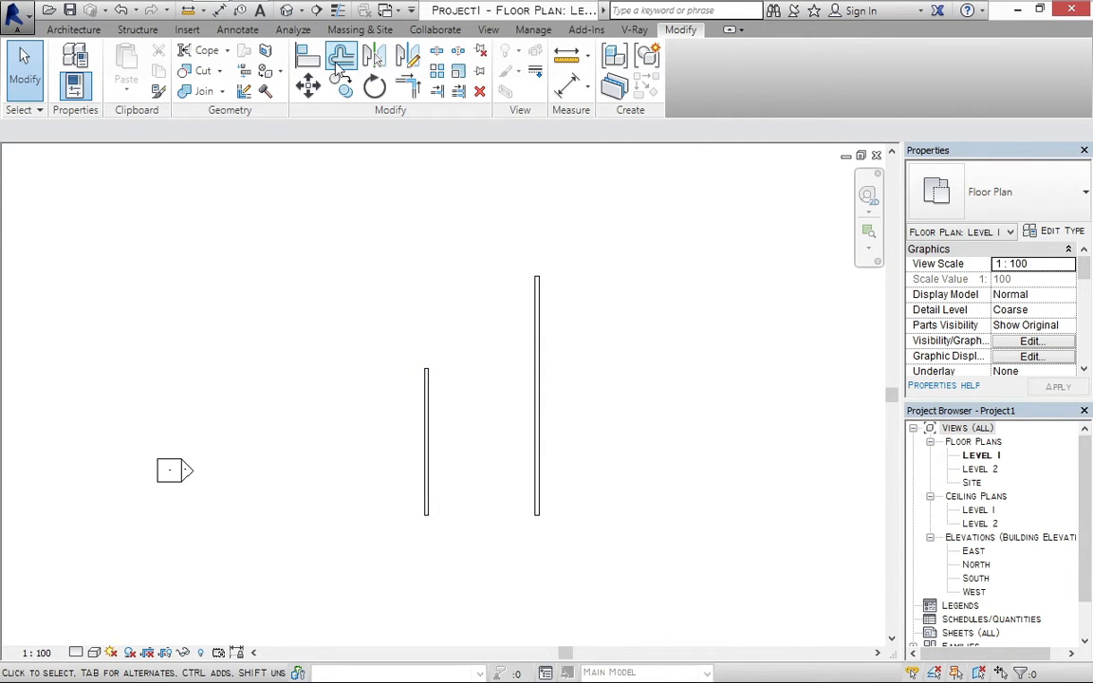
# Align the upper end of the shorter wall with the upper end of the longer wall
pyautogui.click(301, 54)
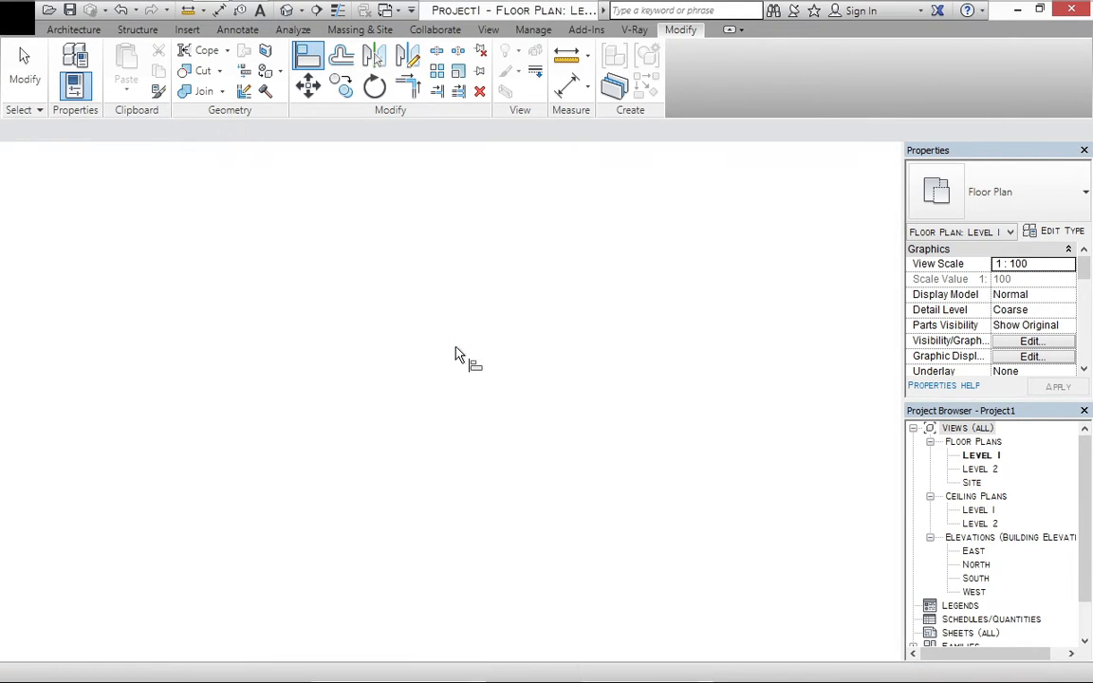
pyautogui.click(426, 374)
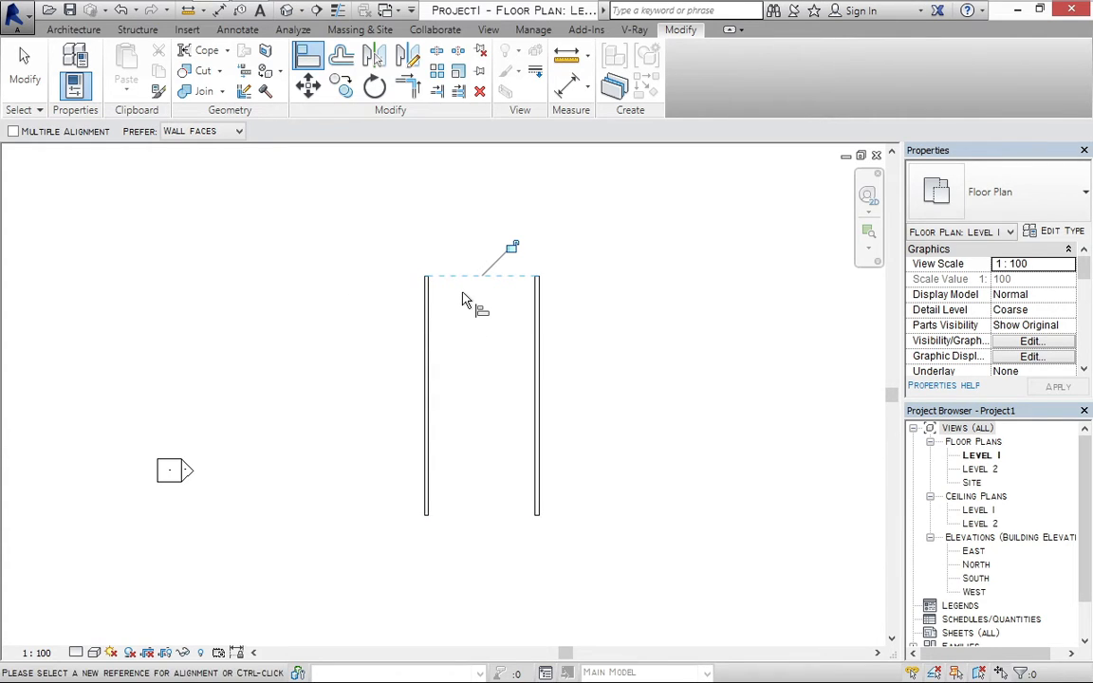
pyautogui.press('Escape')
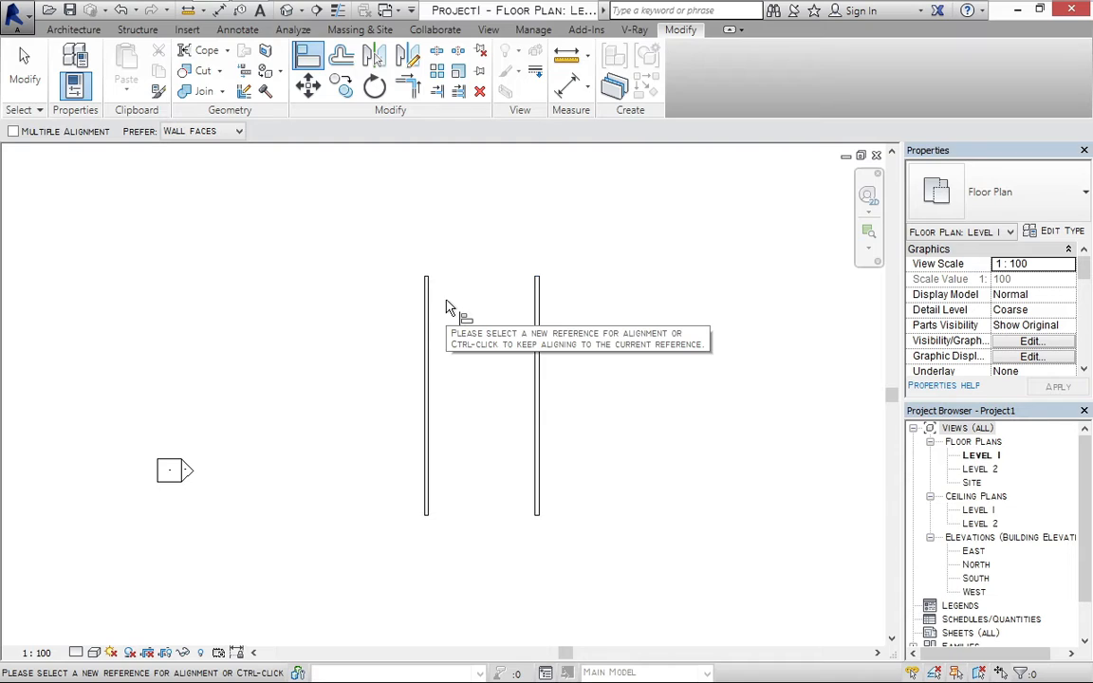
pyautogui.press('Escape')
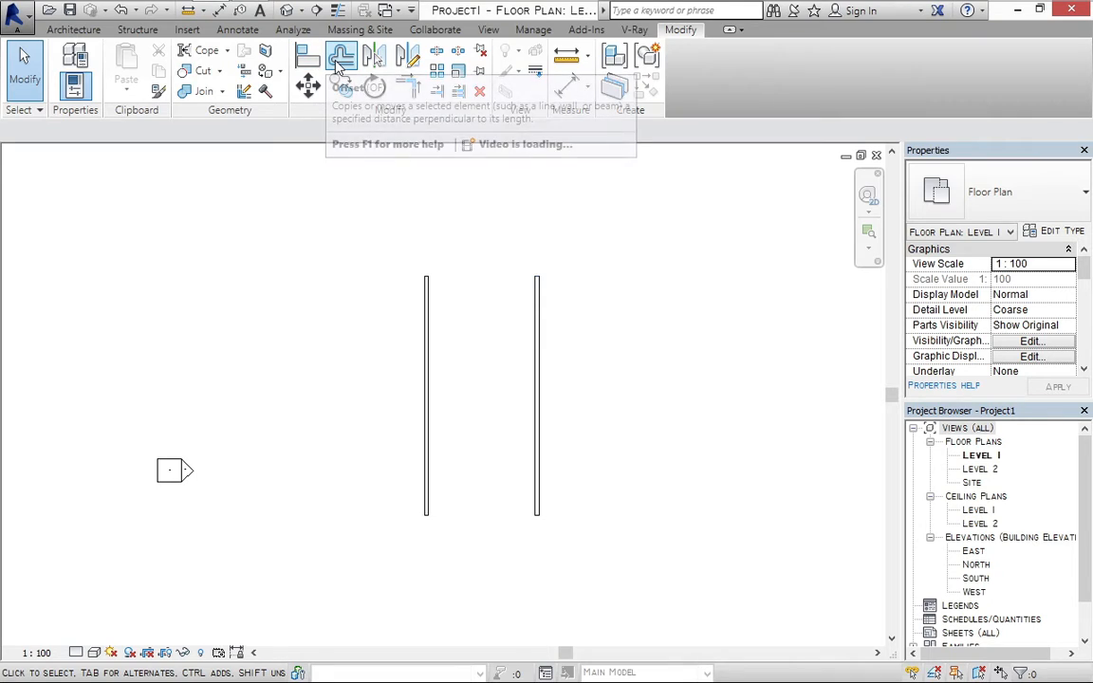
# Offset copies of the walls by 1200 mm: one to the right of the right wall and one on each side of the left wall
pyautogui.click(340, 60)
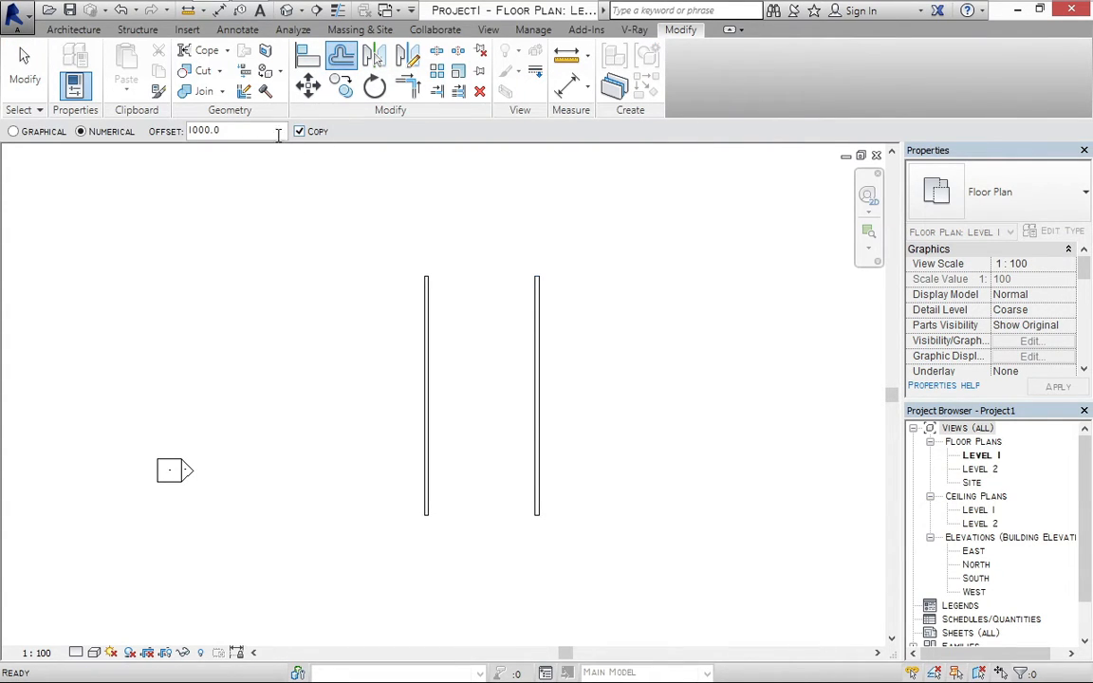
pyautogui.doubleClick(248, 133)
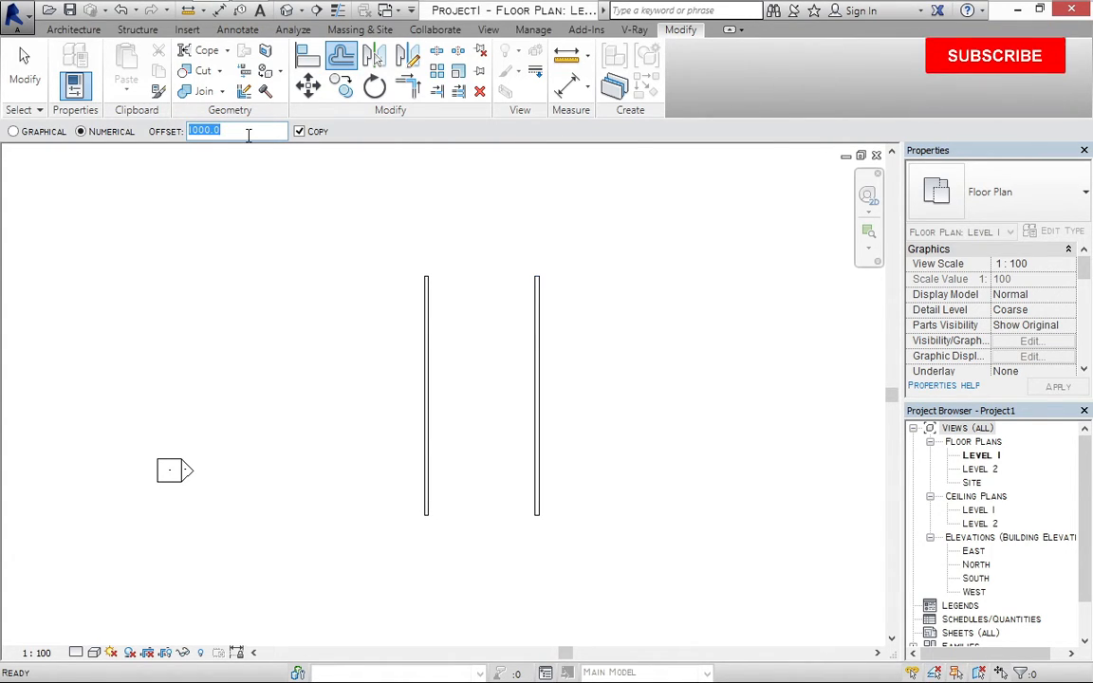
pyautogui.write('1200')
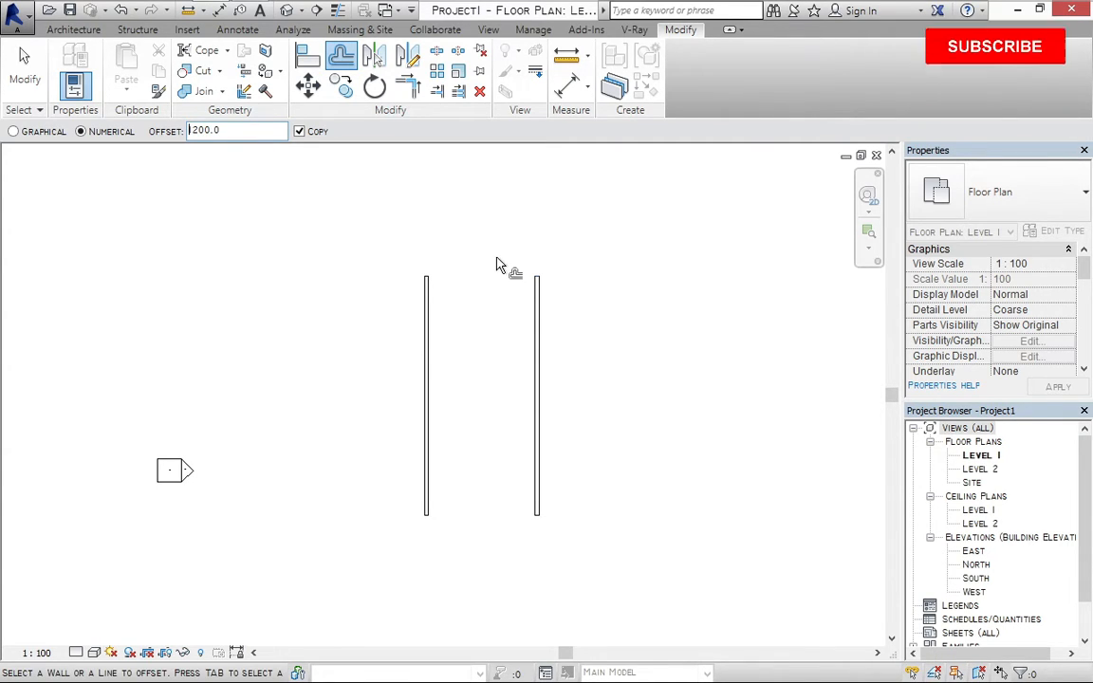
pyautogui.click(541, 304)
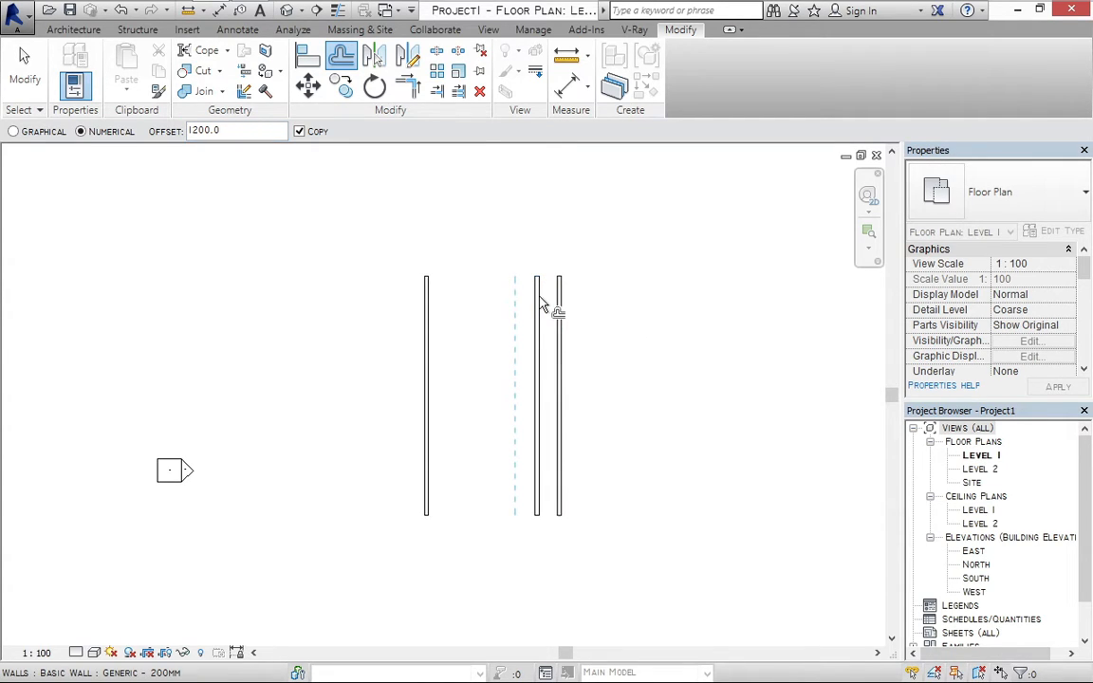
pyautogui.click(426, 311)
pyautogui.click(429, 312)
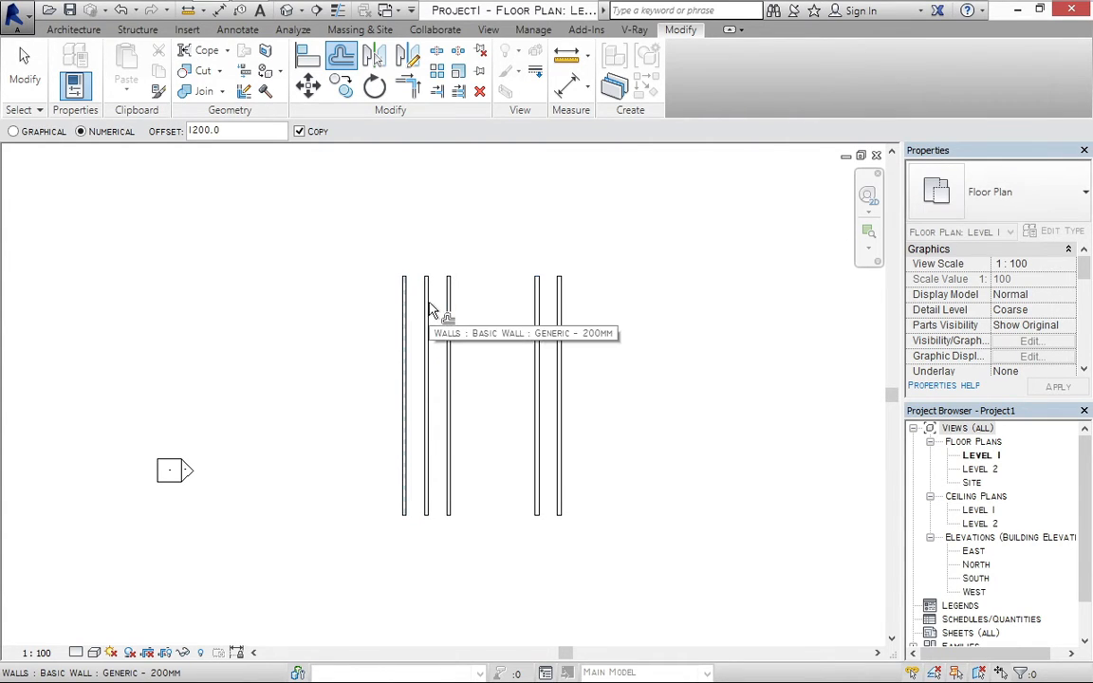
pyautogui.press('Escape')
pyautogui.press('Escape')
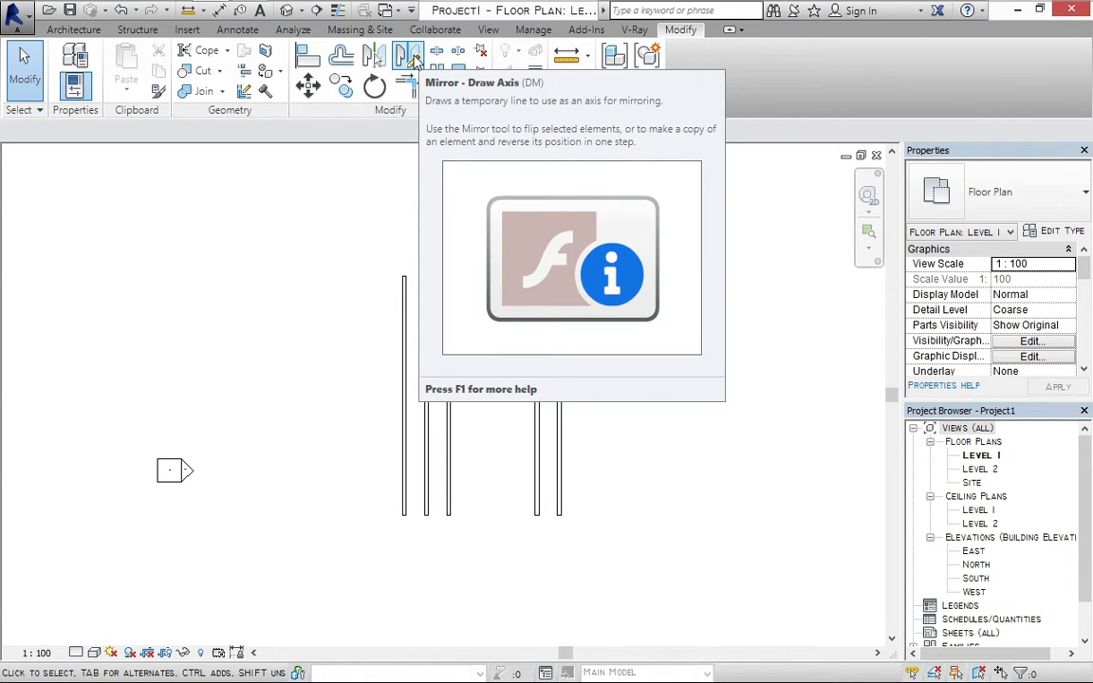
pyautogui.click(414, 60)
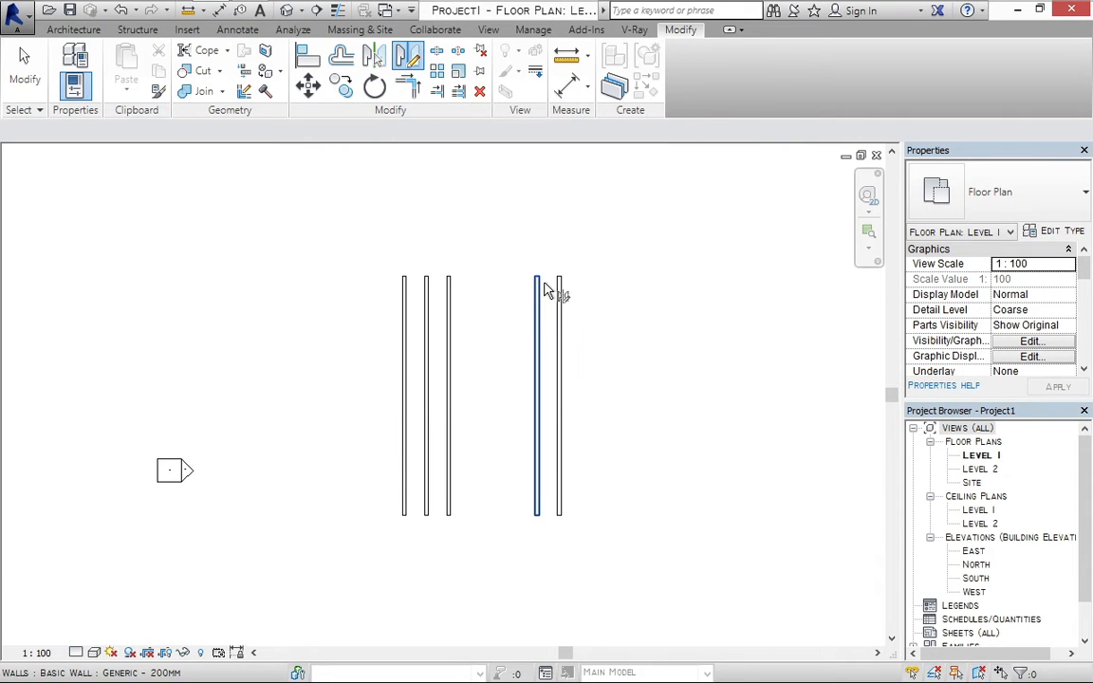
pyautogui.scroll(1, 546, 285)
pyautogui.click(533, 285)
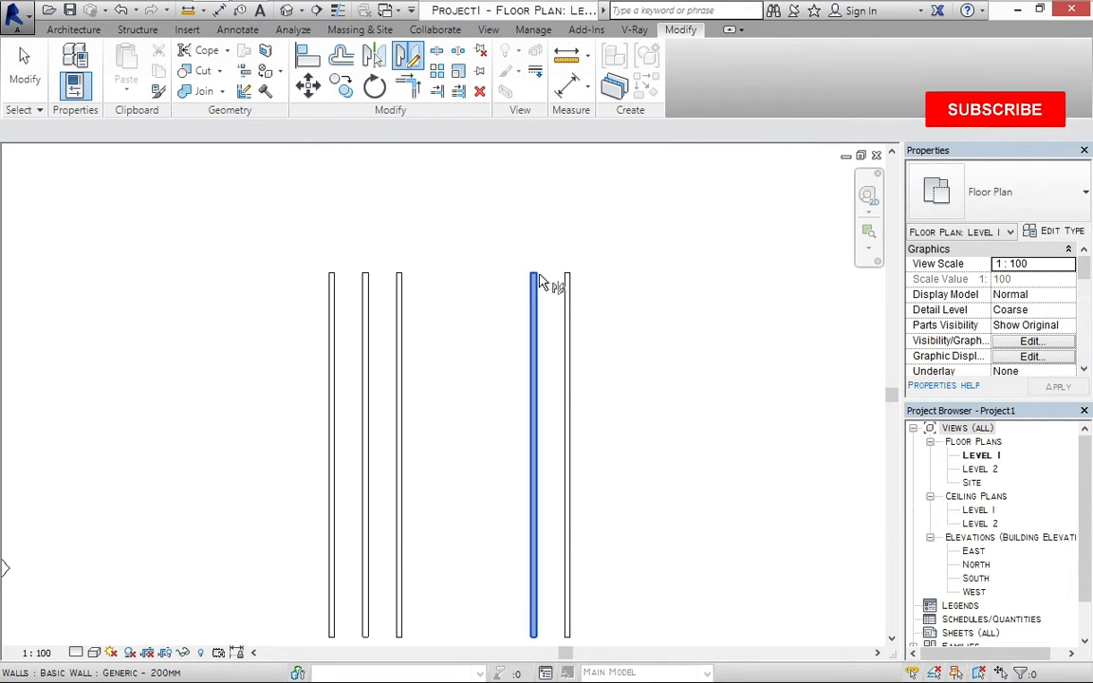
pyautogui.press('Escape')
pyautogui.press('Escape')
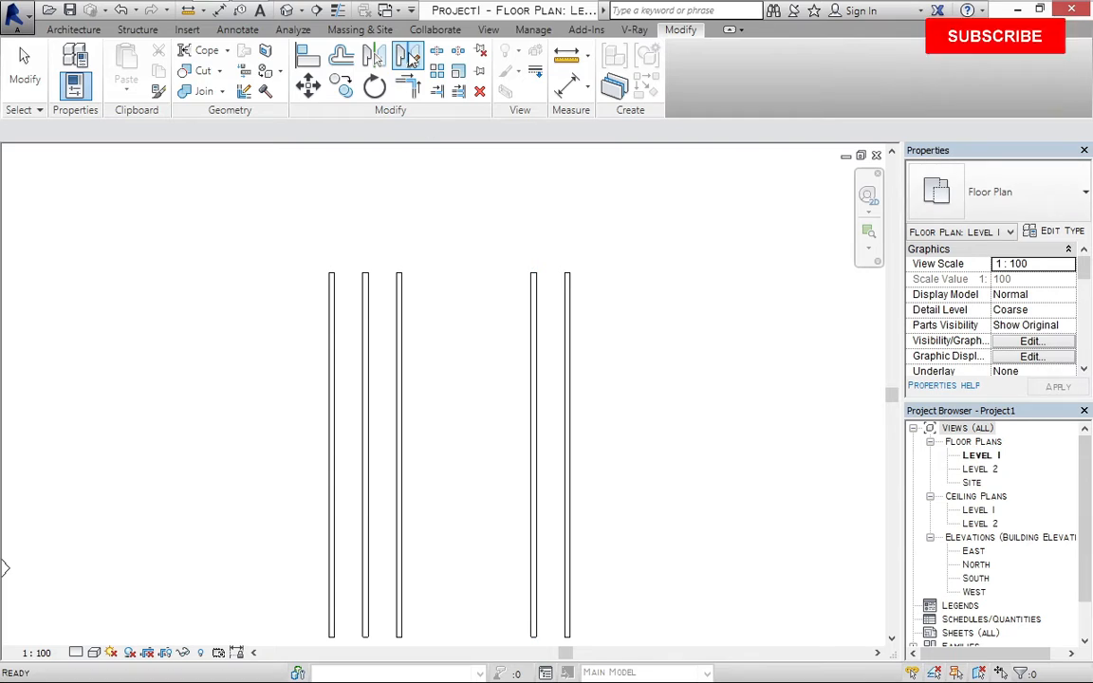
pyautogui.click(410, 57)
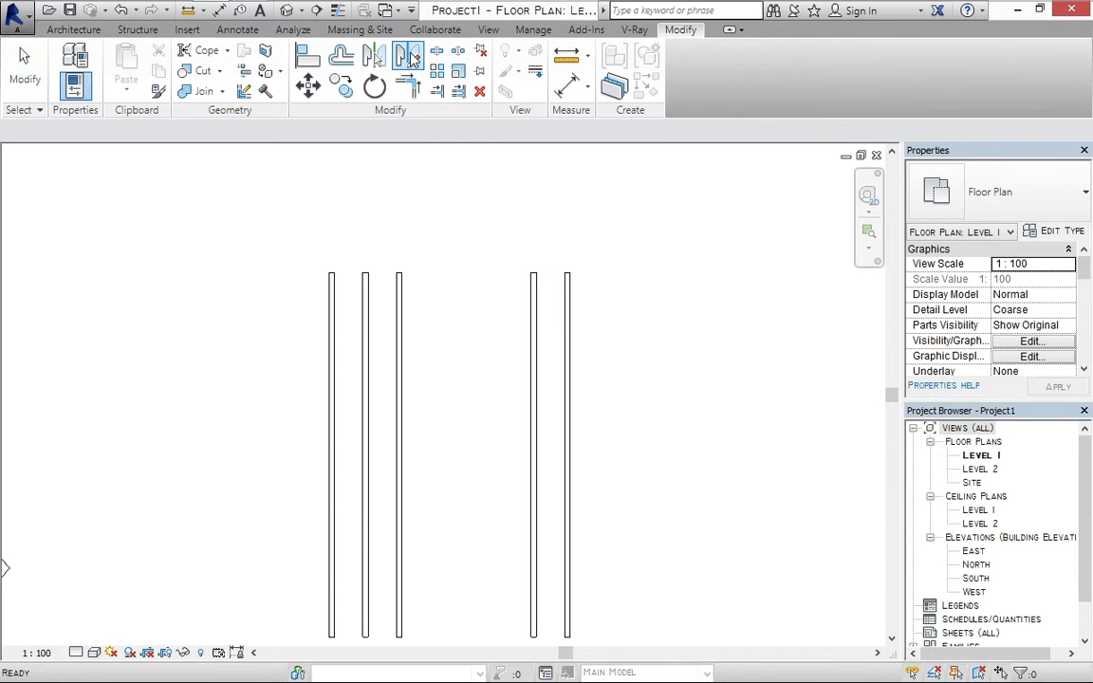
pyautogui.scroll(2, 540, 275)
pyautogui.click(529, 283)
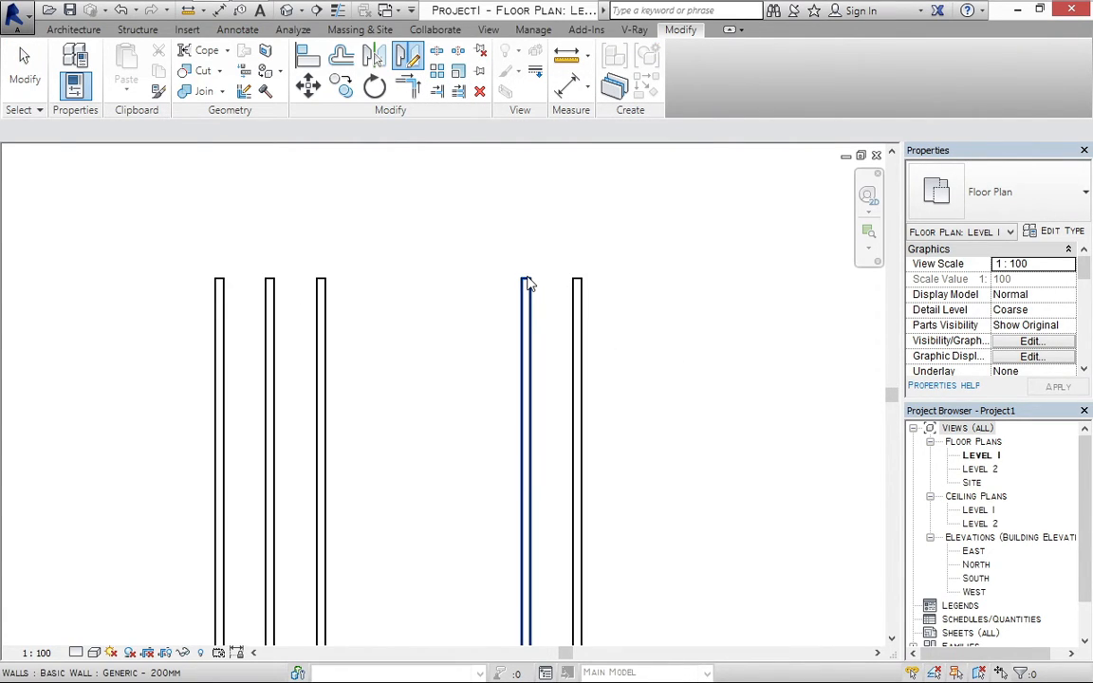
pyautogui.scroll(-2, 528, 283)
pyautogui.press('Escape')
pyautogui.press('Escape')
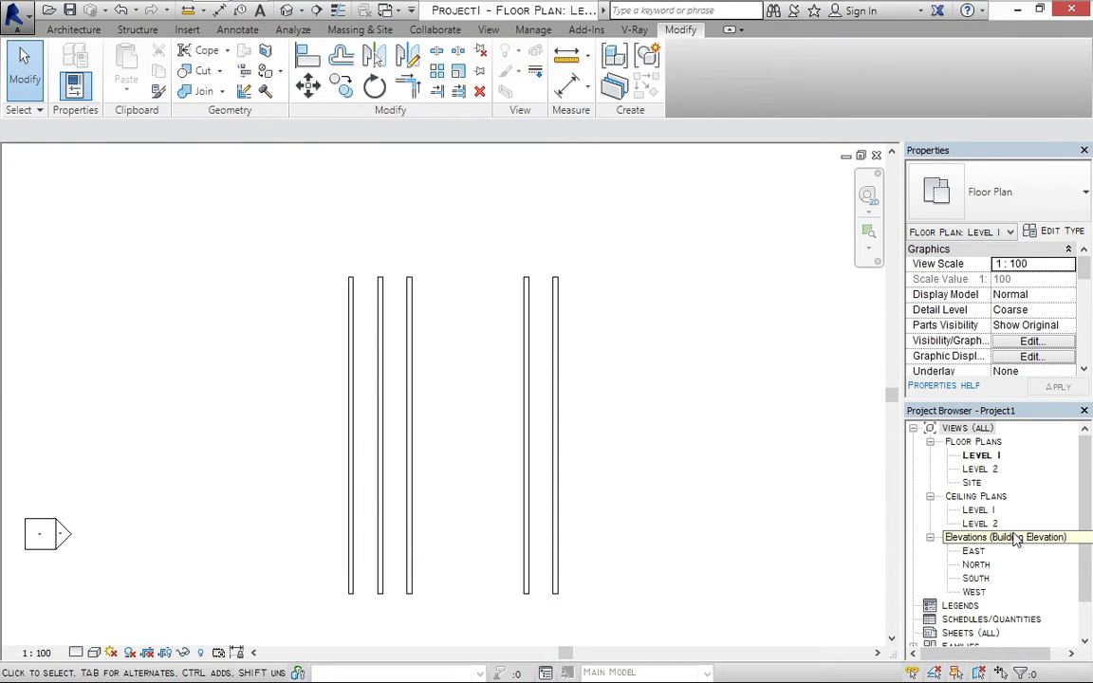
# Open the West elevation and start editing the profile of the wall shown there
pyautogui.click(983, 579)
pyautogui.doubleClick(983, 579)
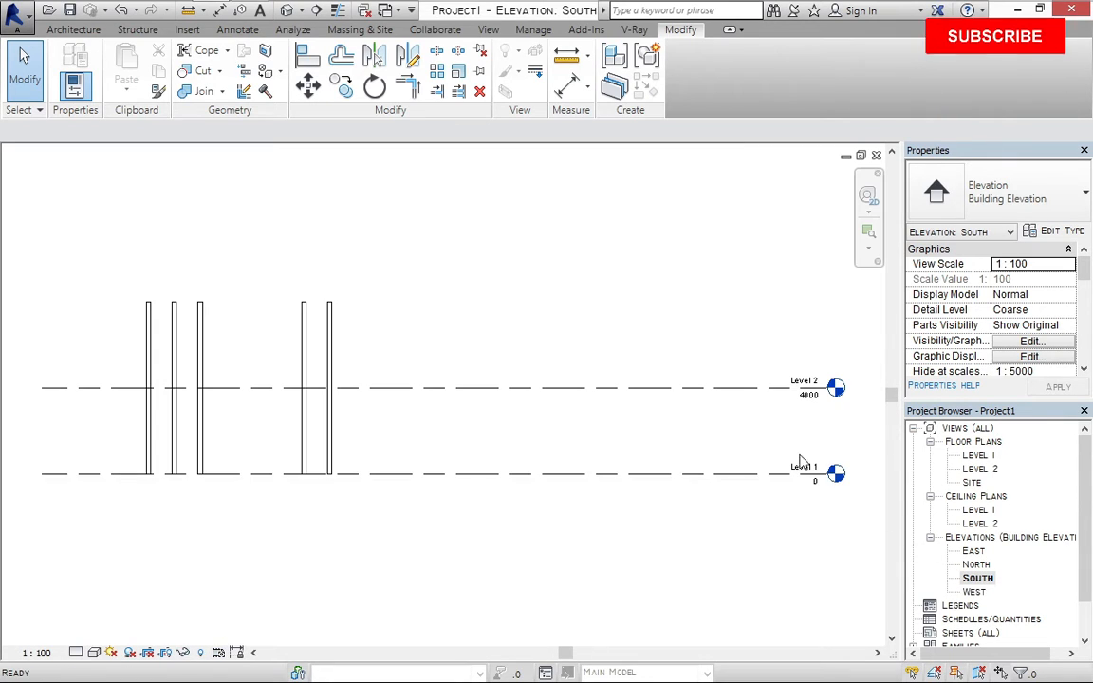
pyautogui.doubleClick(976, 592)
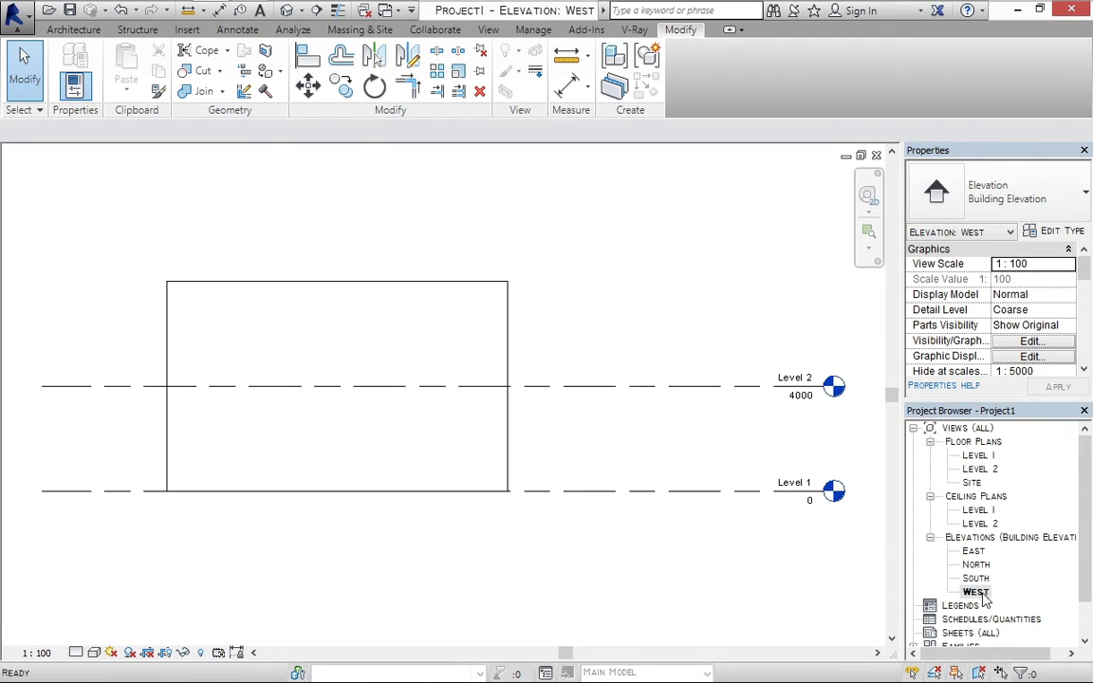
pyautogui.click(444, 284)
pyautogui.doubleClick(442, 288)
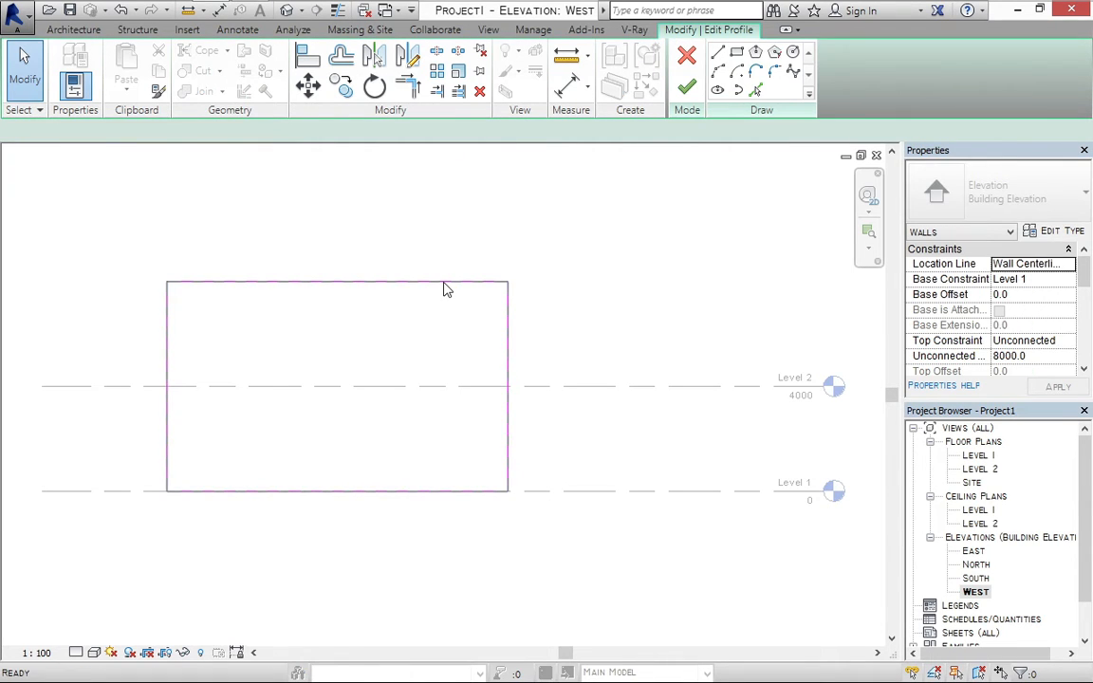
# Delete the top line of the wall's profile sketch
pyautogui.click(330, 279)
pyautogui.moveTo(332, 281); pyautogui.dragTo(431, 324, button='middle')
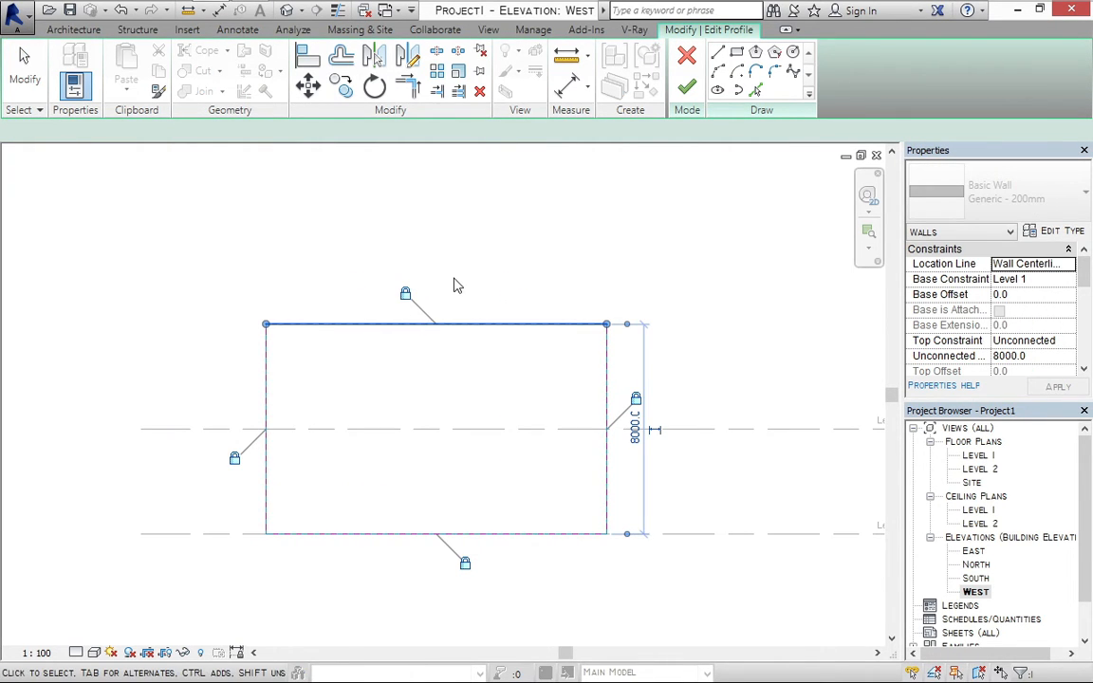
pyautogui.click(478, 94)
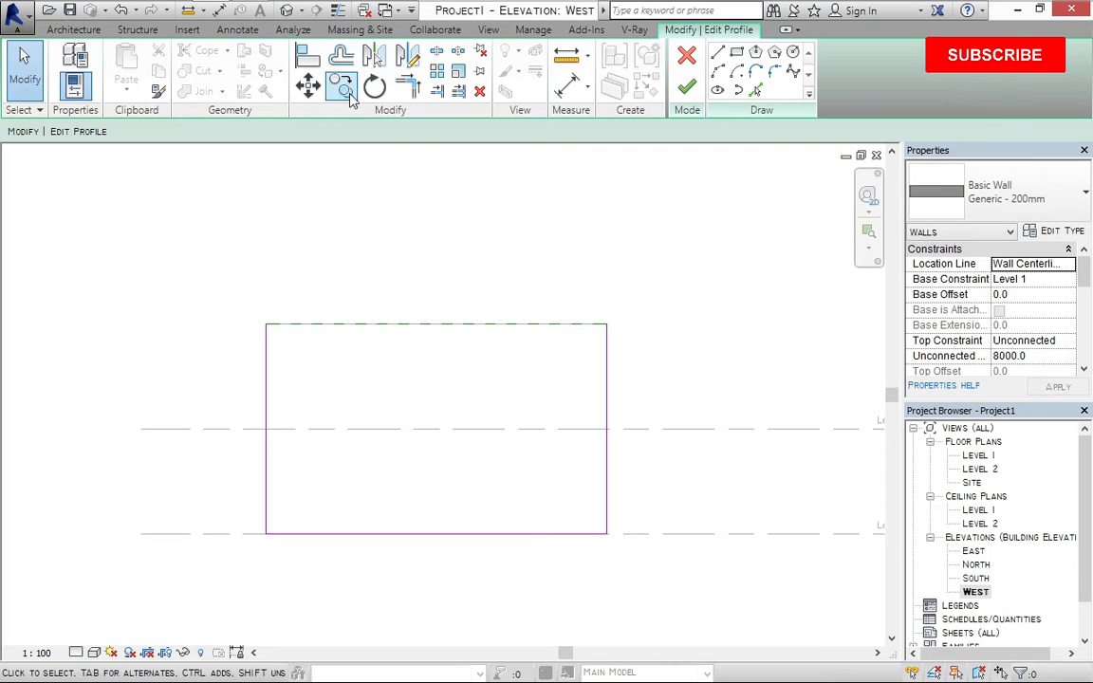
# Draw a horizontal profile line about 4900 mm long from the upper-left corner along the wall's top edge
pyautogui.click(720, 53)
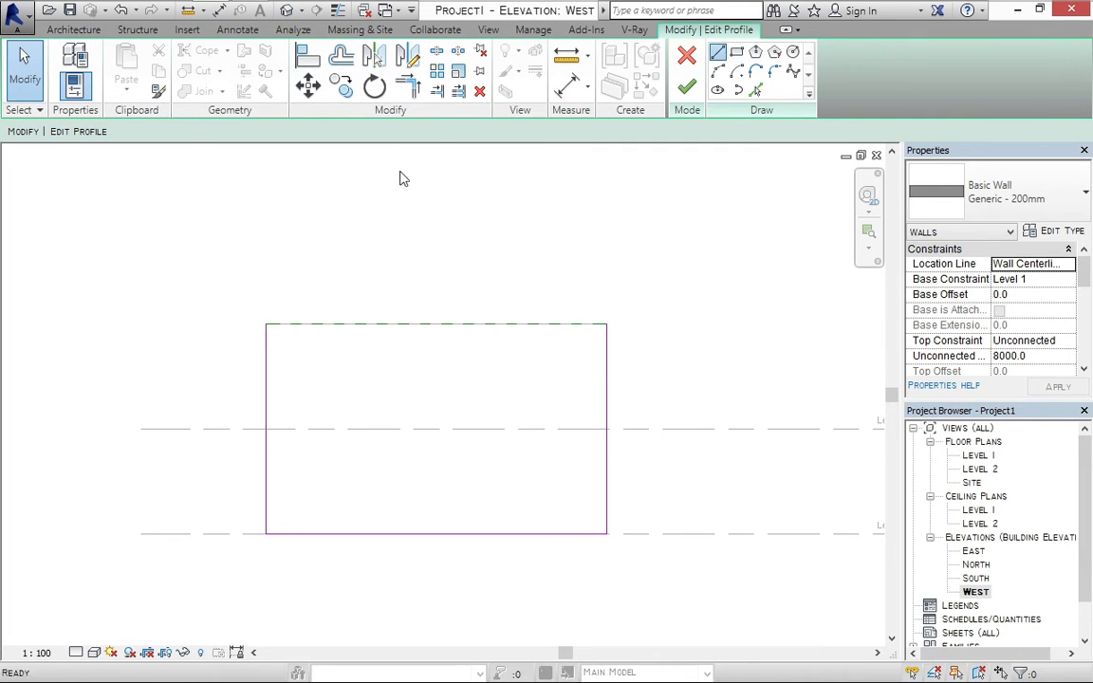
pyautogui.click(265, 323)
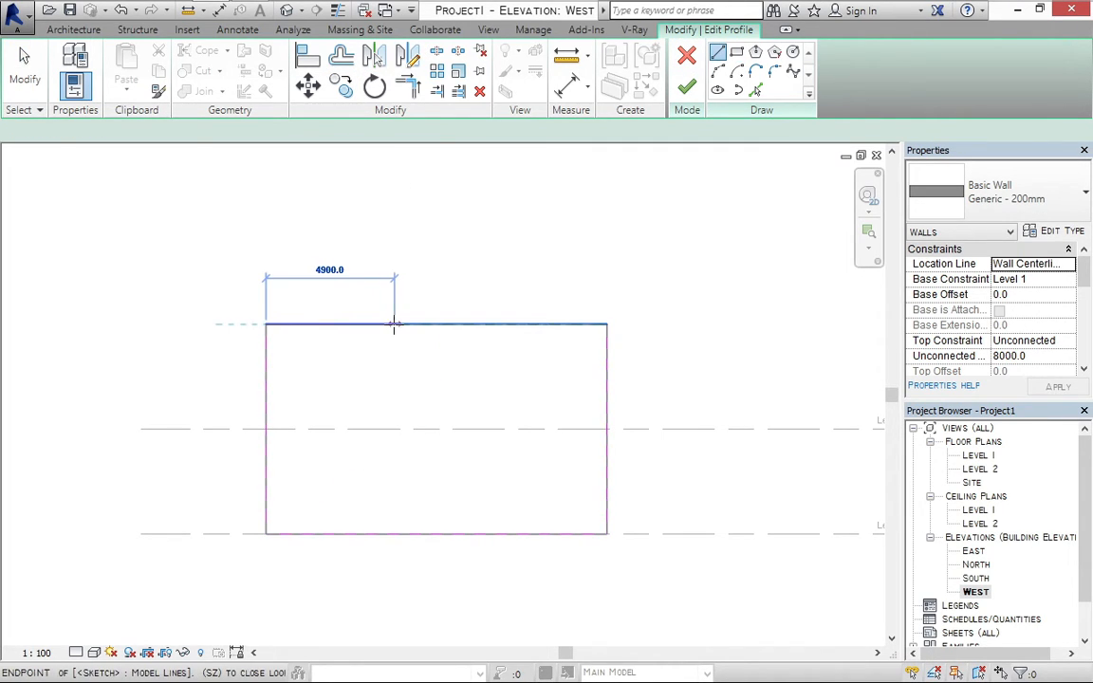
pyautogui.click(394, 324)
pyautogui.press('Escape')
pyautogui.press('Escape')
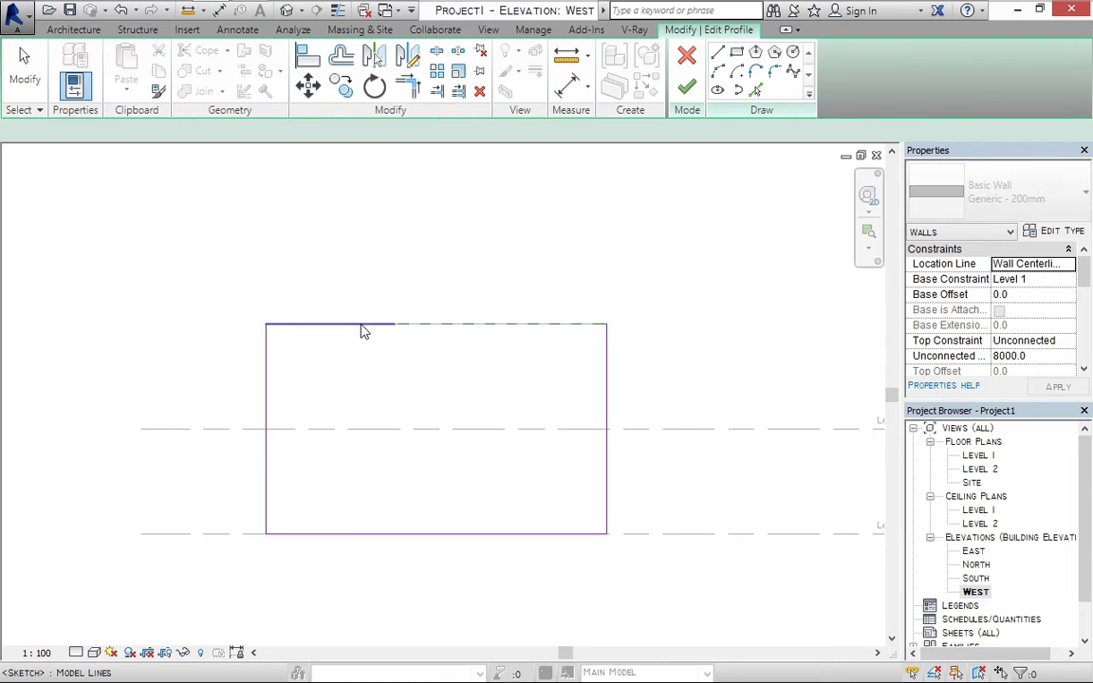
# Mirror a copy of the new top line about a vertical axis drawn through its right endpoint
pyautogui.click(362, 325)
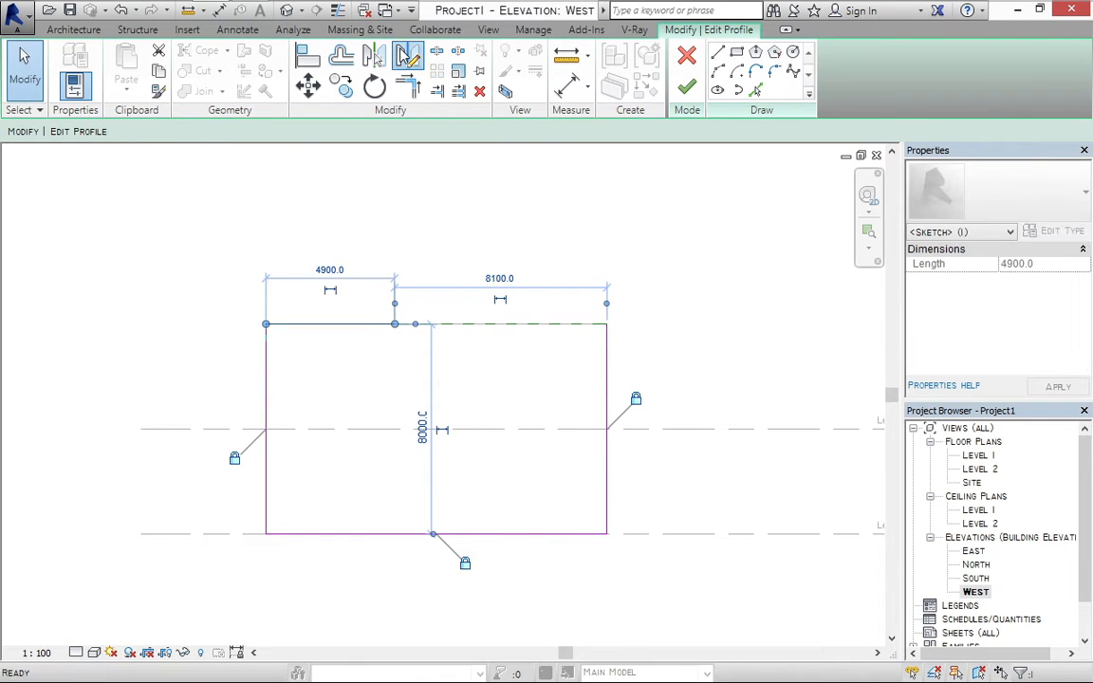
pyautogui.press('m')
pyautogui.press('v')
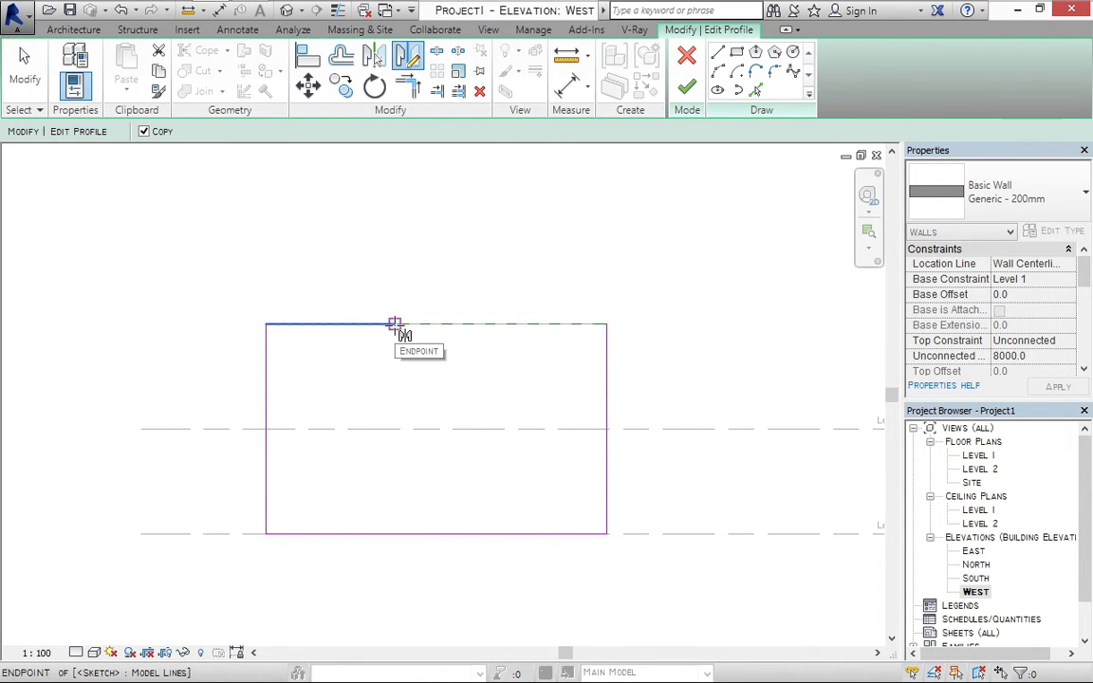
pyautogui.click(393, 323)
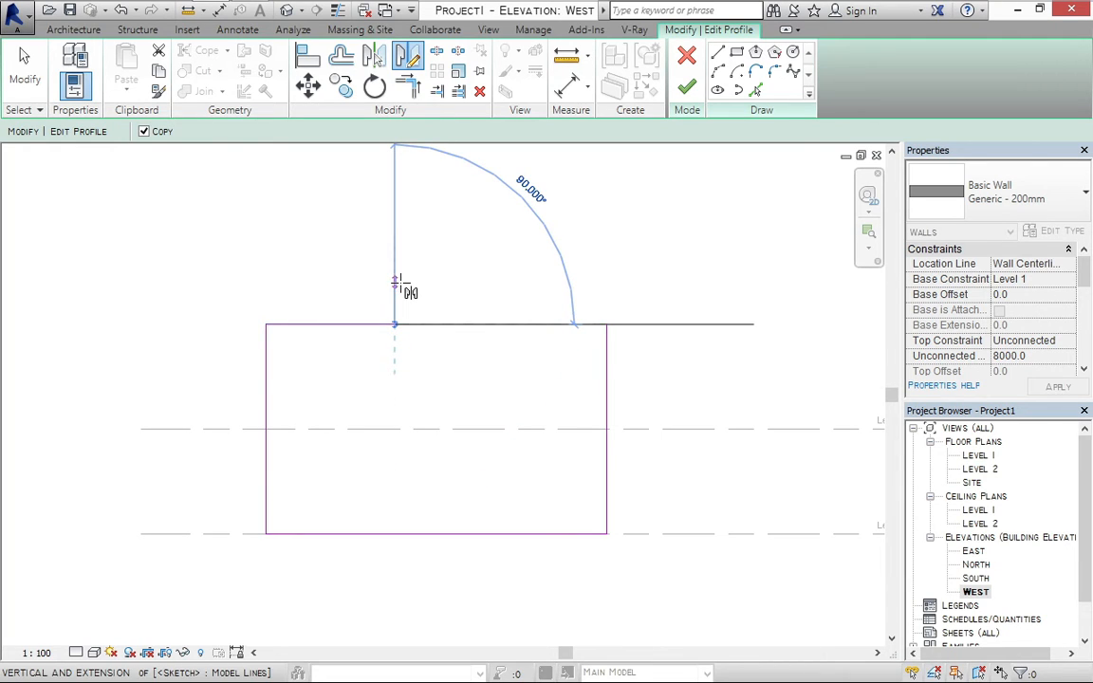
pyautogui.click(400, 284)
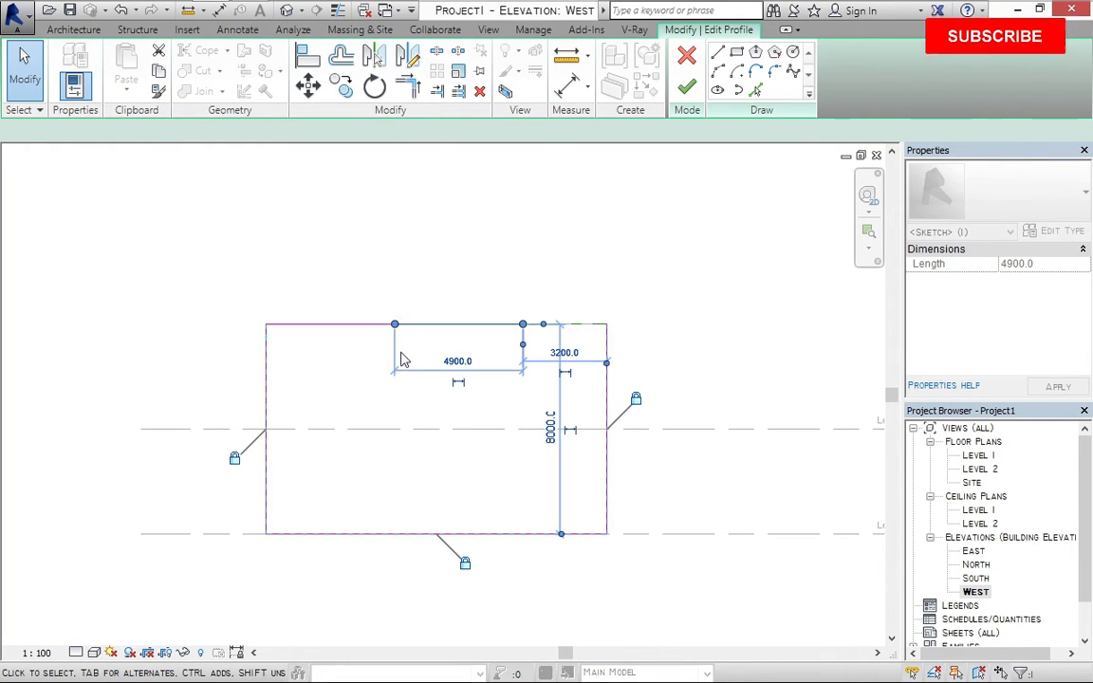
pyautogui.press('Escape')
pyautogui.scroll(2, 249, 316)
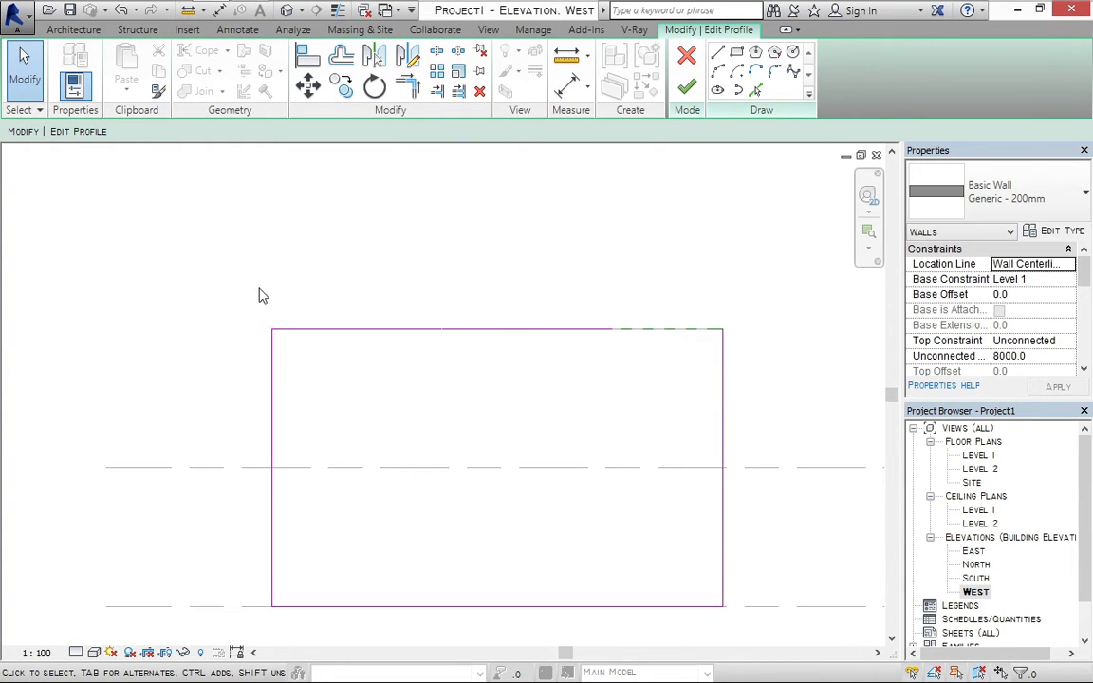
pyautogui.moveTo(260, 292)
pyautogui.mouseDown()
pyautogui.moveTo(615, 393)
pyautogui.moveTo(655, 387)
pyautogui.mouseUp()
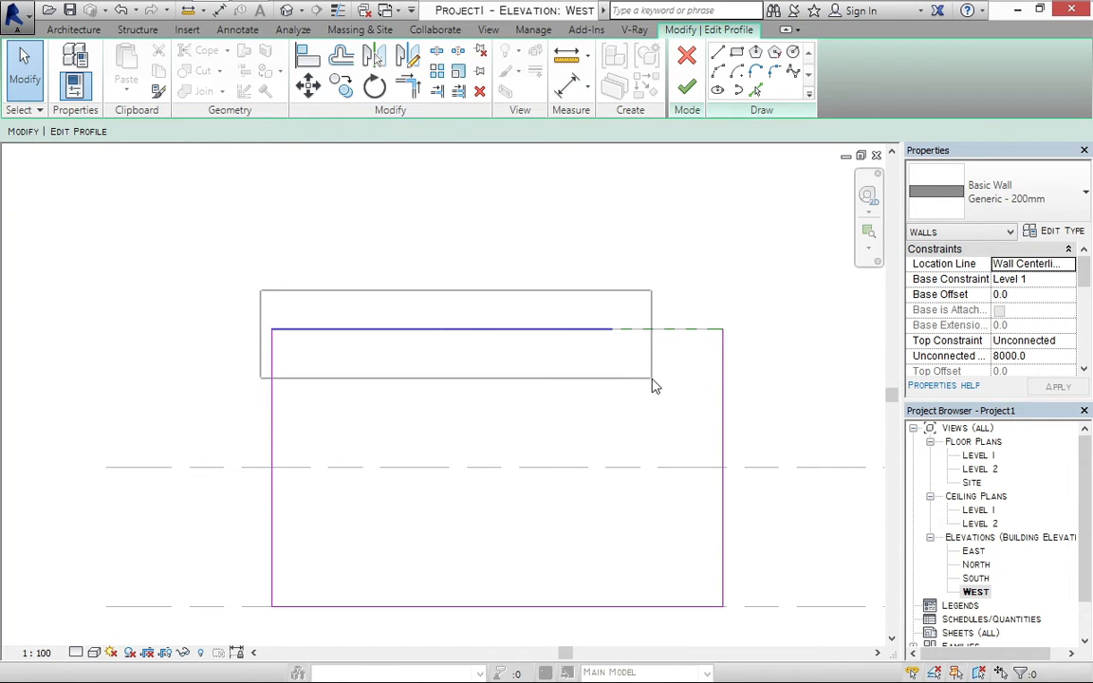
pyautogui.moveTo(554, 388); pyautogui.dragTo(492, 388)
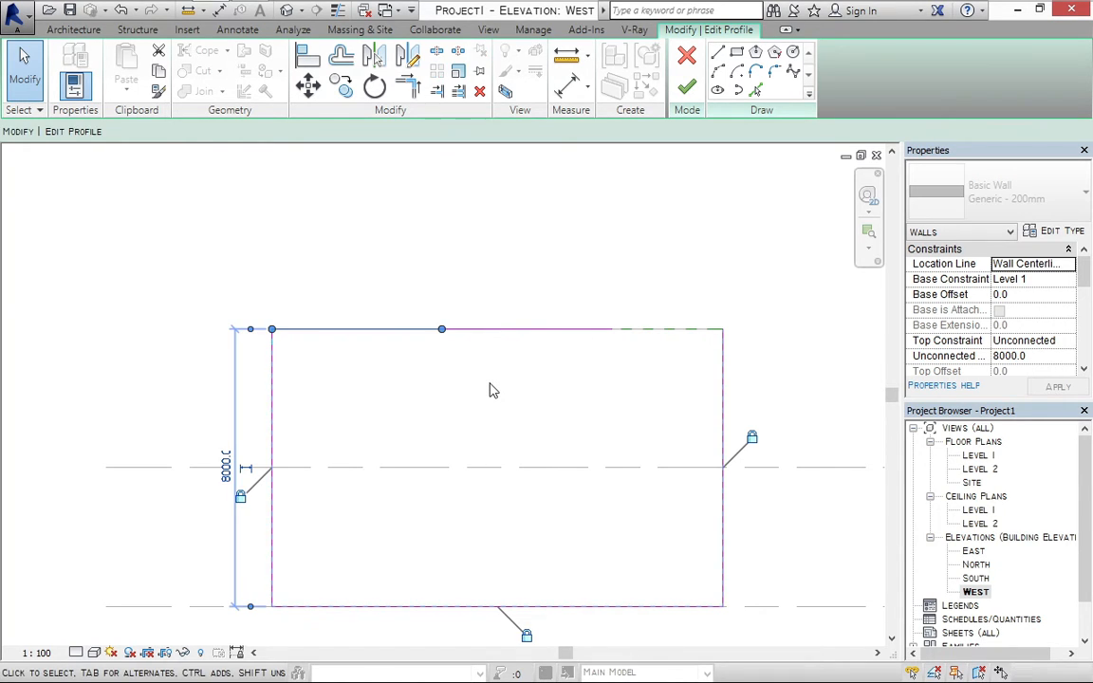
pyautogui.press('Escape')
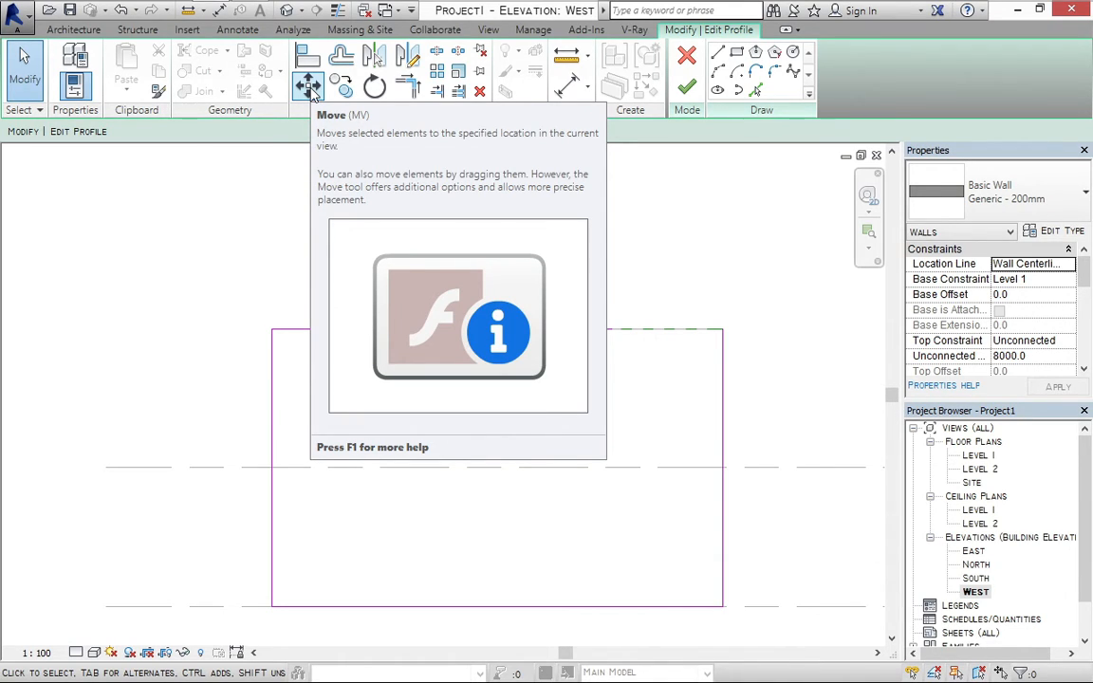
pyautogui.click(313, 93)
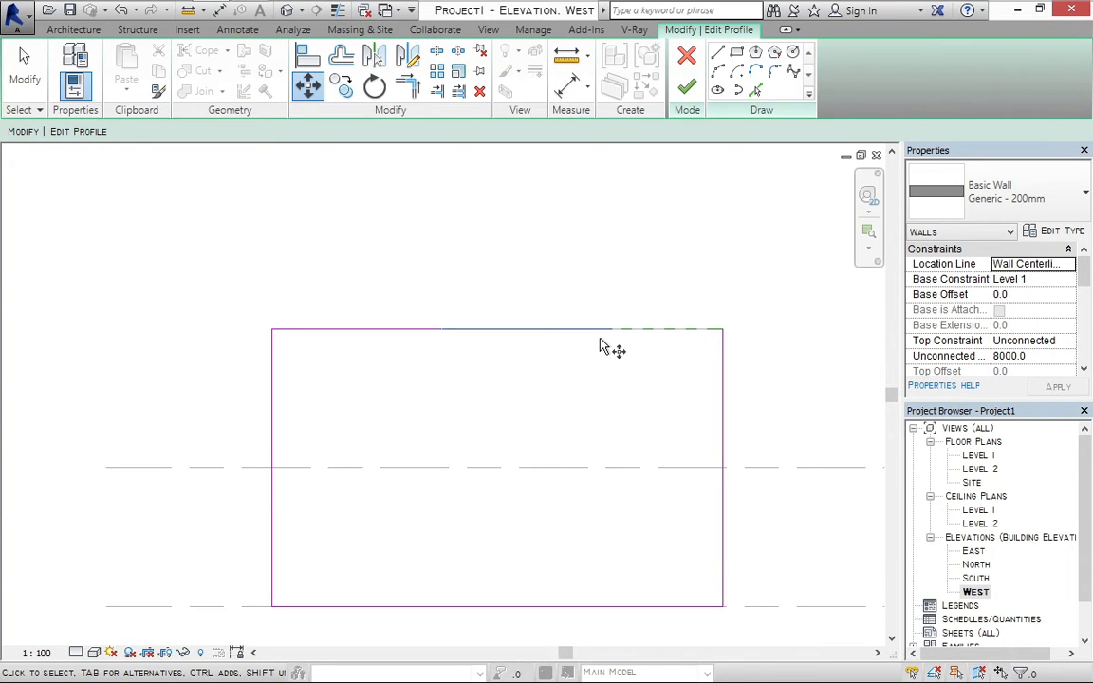
pyautogui.press('alt')
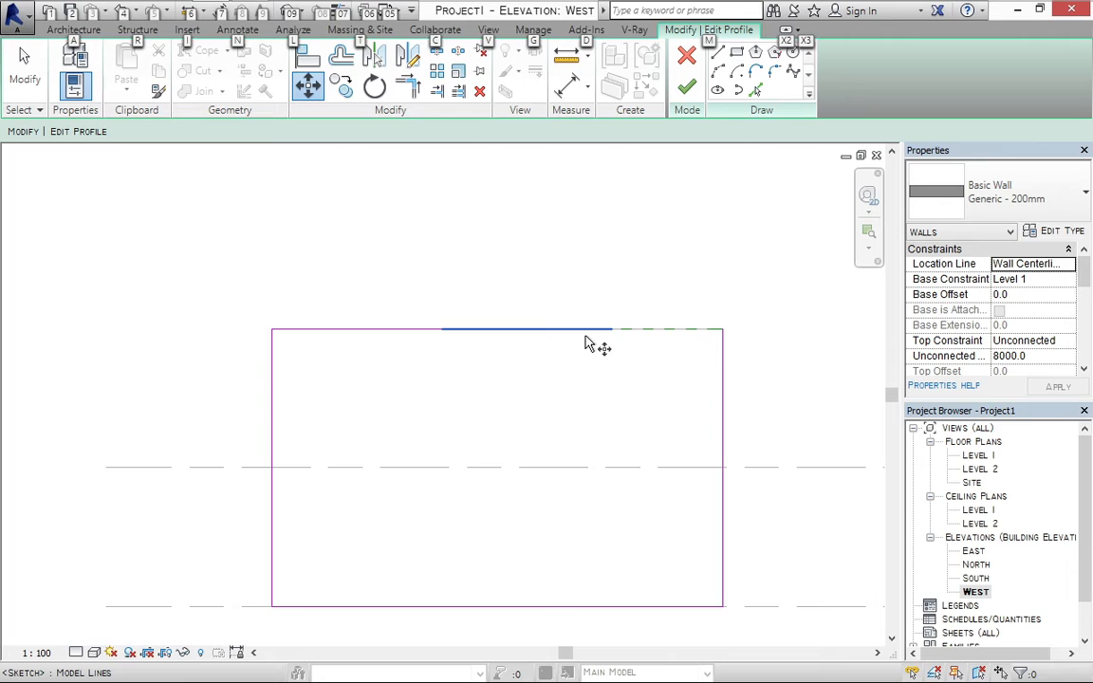
pyautogui.press('Escape')
pyautogui.press('Escape')
pyautogui.press('Escape')
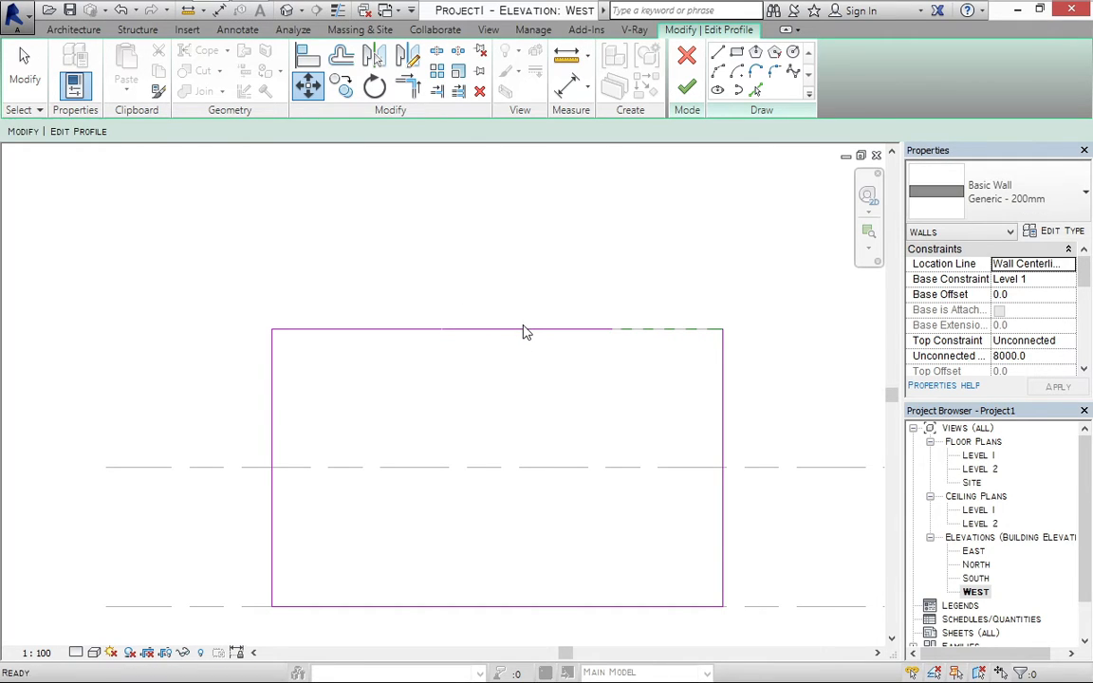
# Move the second line on the wall's top edge horizontally so its right endpoint meets the profile's upper-right corner
pyautogui.click(527, 329)
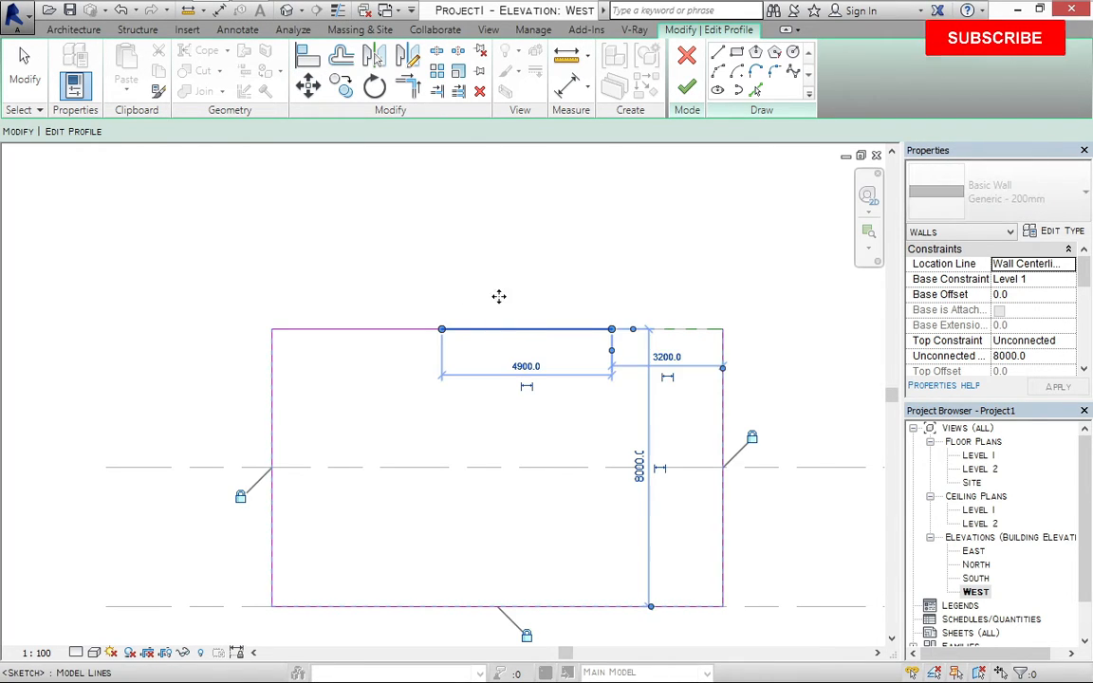
pyautogui.click(308, 89)
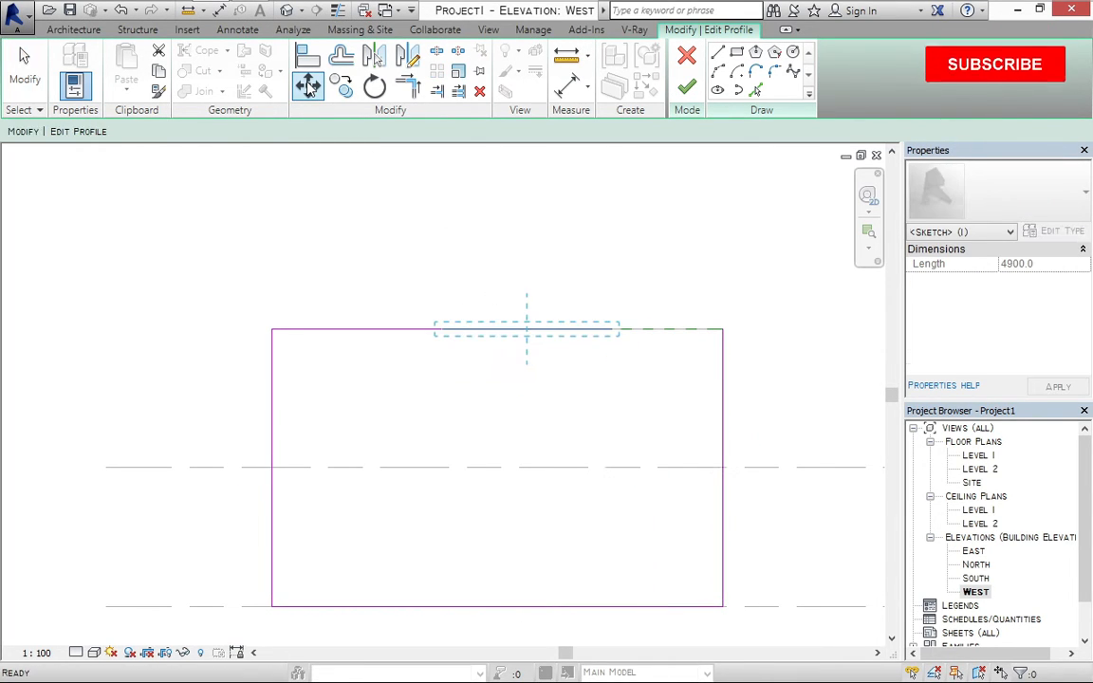
pyautogui.click(610, 329)
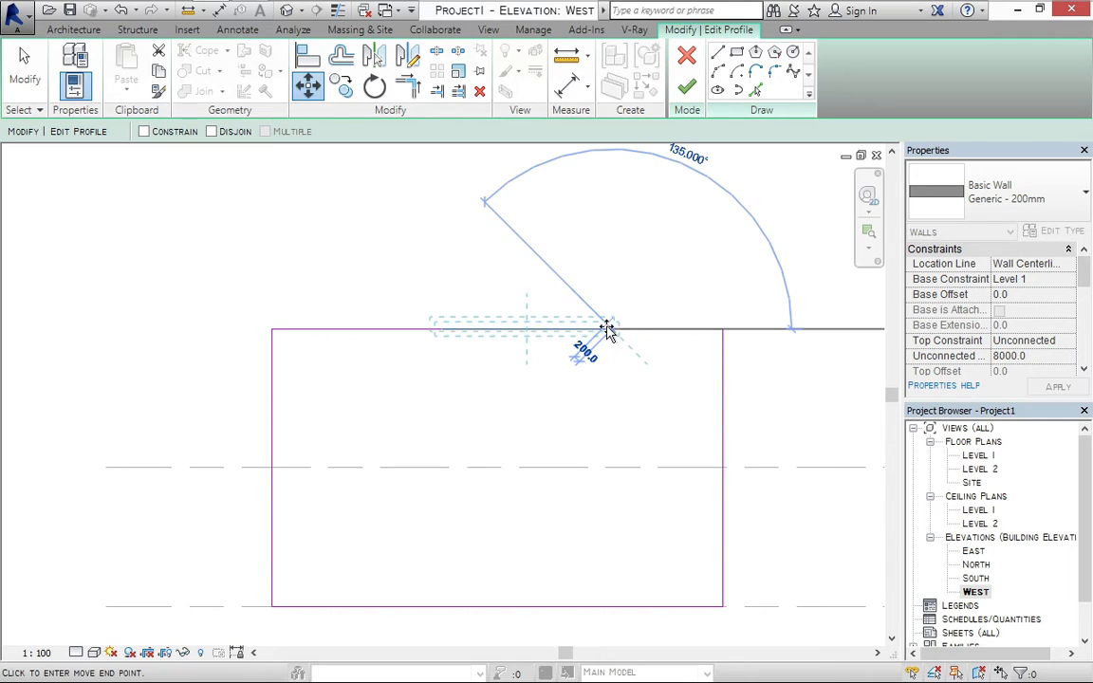
pyautogui.click(723, 329)
pyautogui.press('Escape')
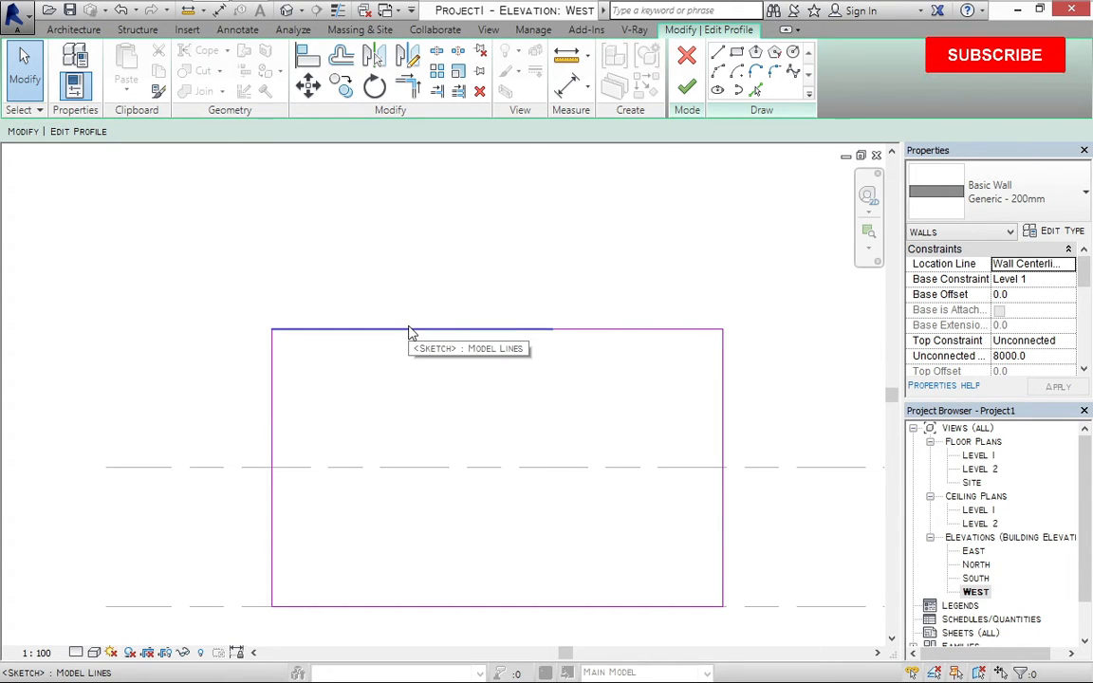
# Move the right-hand top line by its right endpoint to the right, past the profile's upper-right corner
pyautogui.scroll(-3, 396, 403)
pyautogui.click(518, 355)
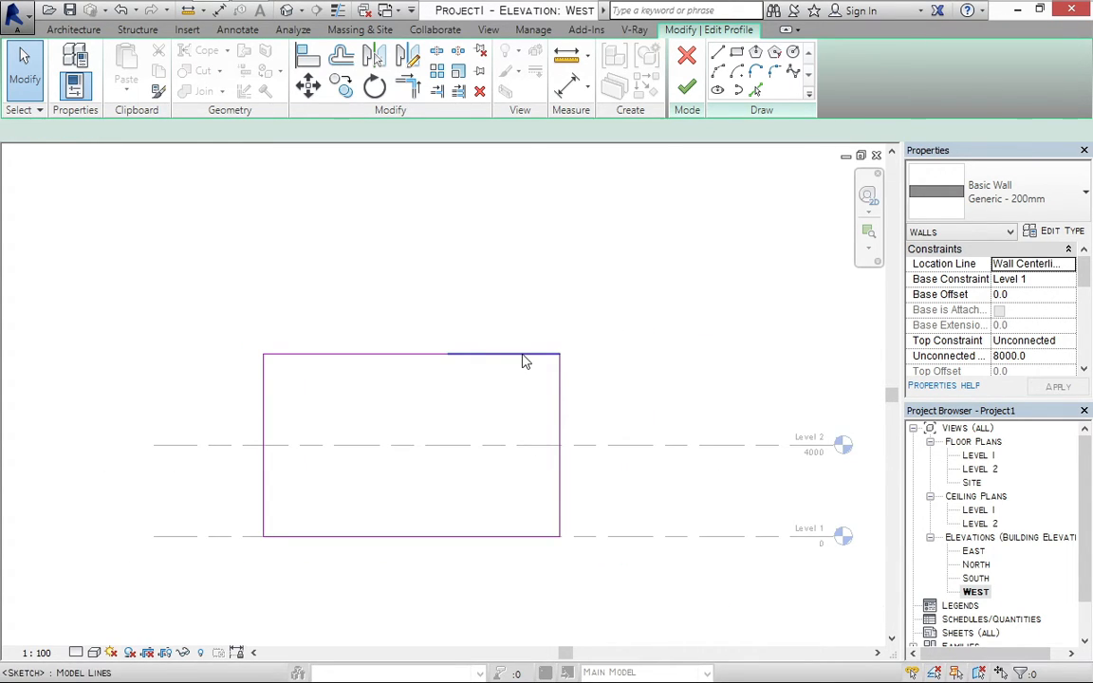
pyautogui.click(309, 86)
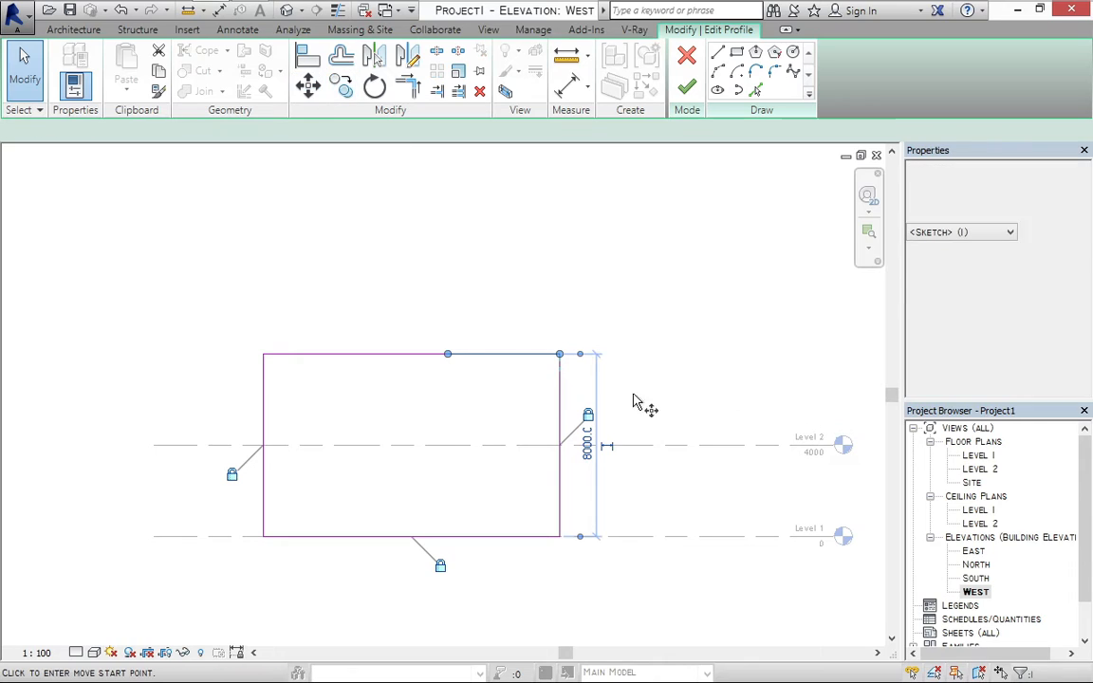
pyautogui.click(560, 355)
pyautogui.click(700, 359)
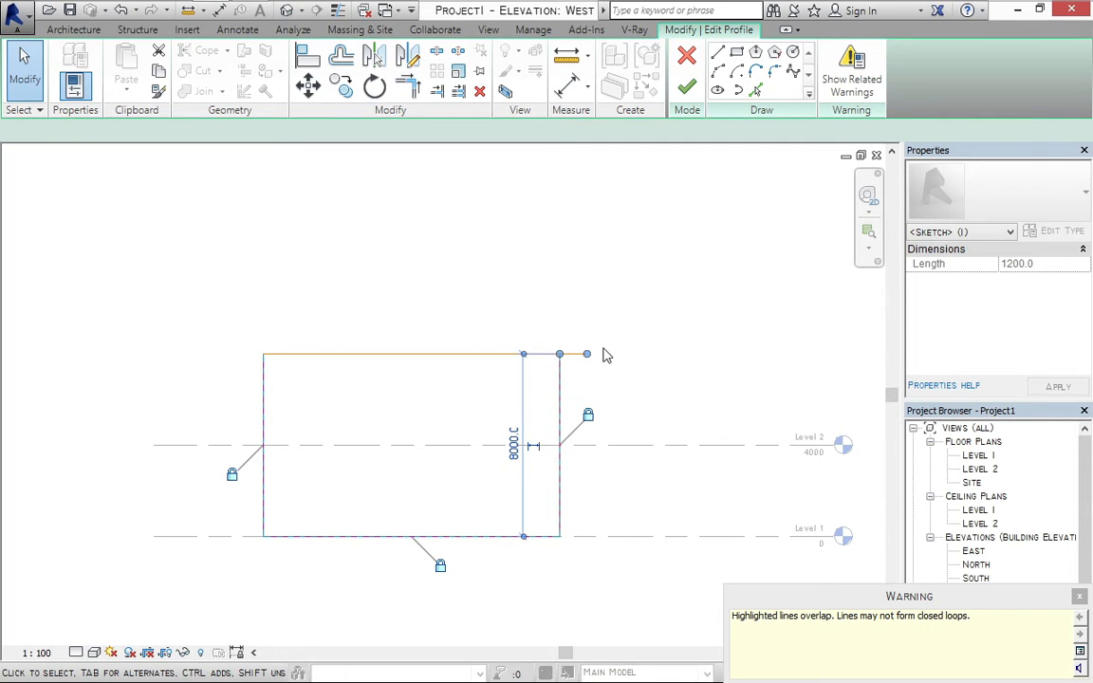
pyautogui.press('Escape')
pyautogui.scroll(2, 551, 355)
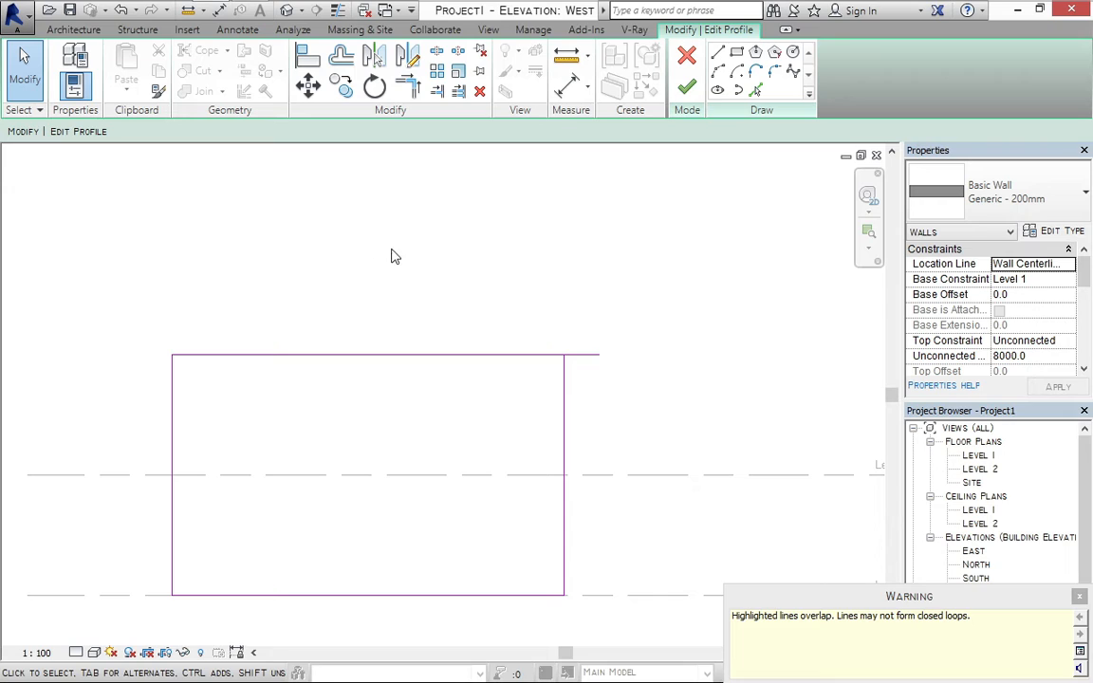
# Delete the long top line and the short line projecting past the profile's upper-right corner
pyautogui.click(228, 357)
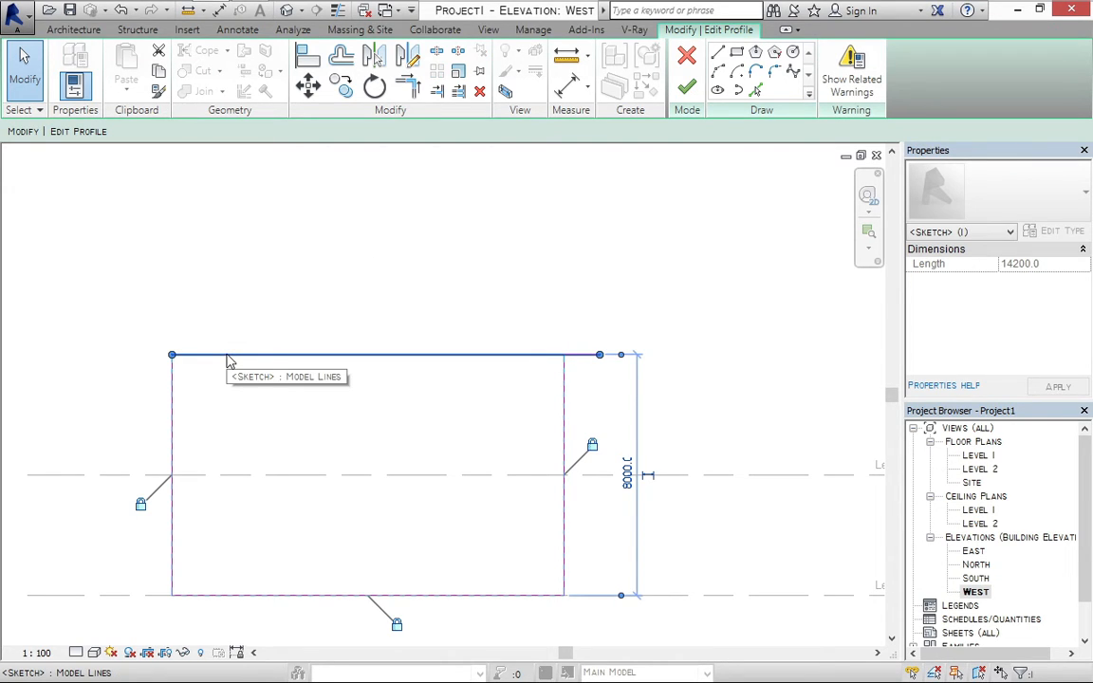
pyautogui.press('Escape')
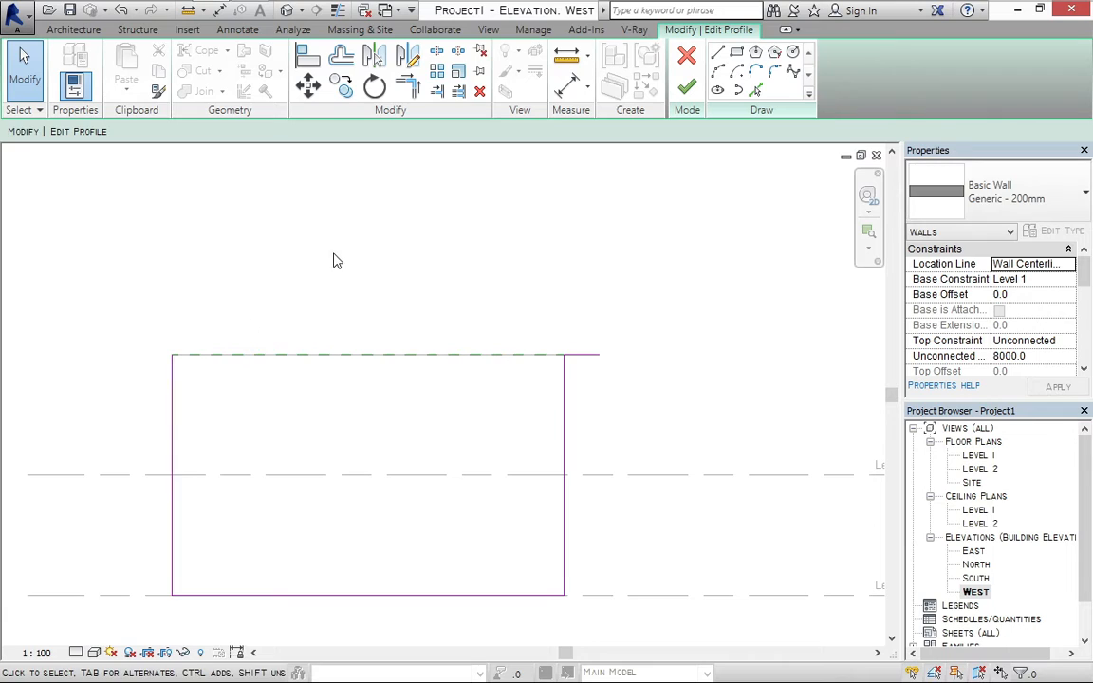
pyautogui.click(584, 355)
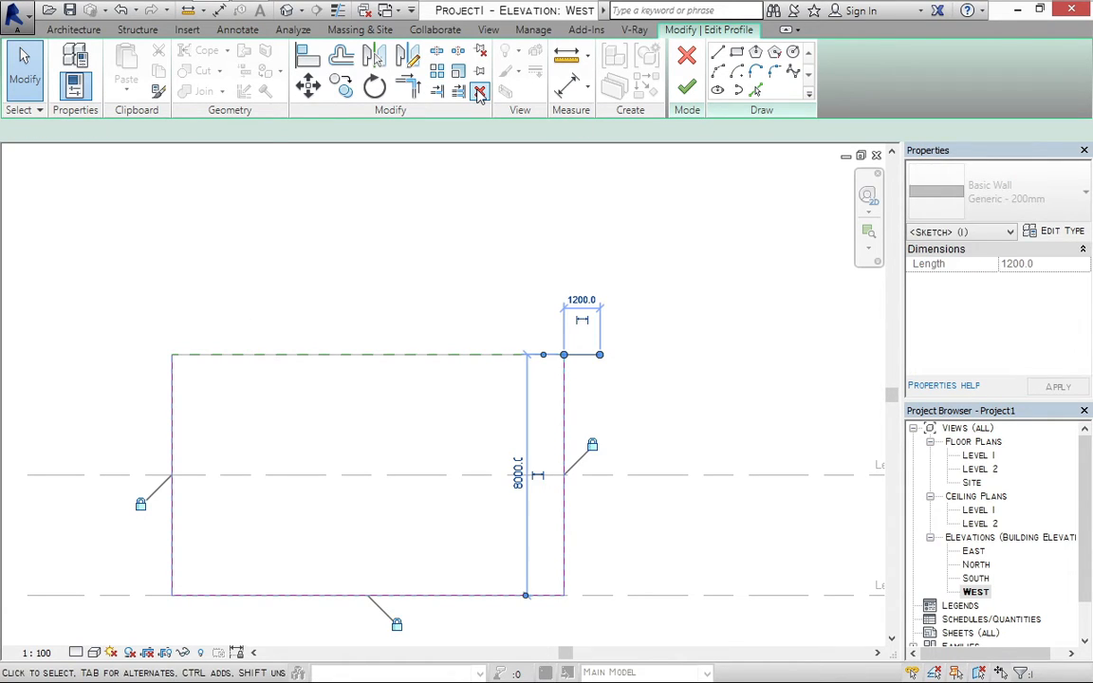
pyautogui.click(479, 92)
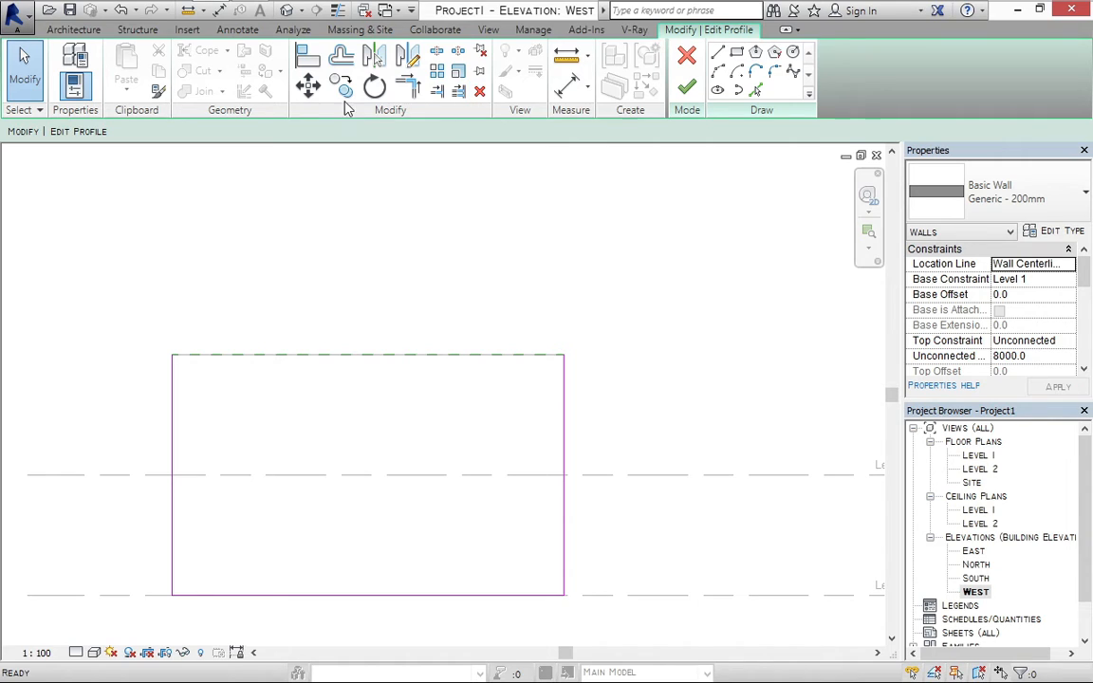
# Draw a horizontal profile line about 5500 mm long from the upper-left corner along the wall's top edge
pyautogui.click(718, 53)
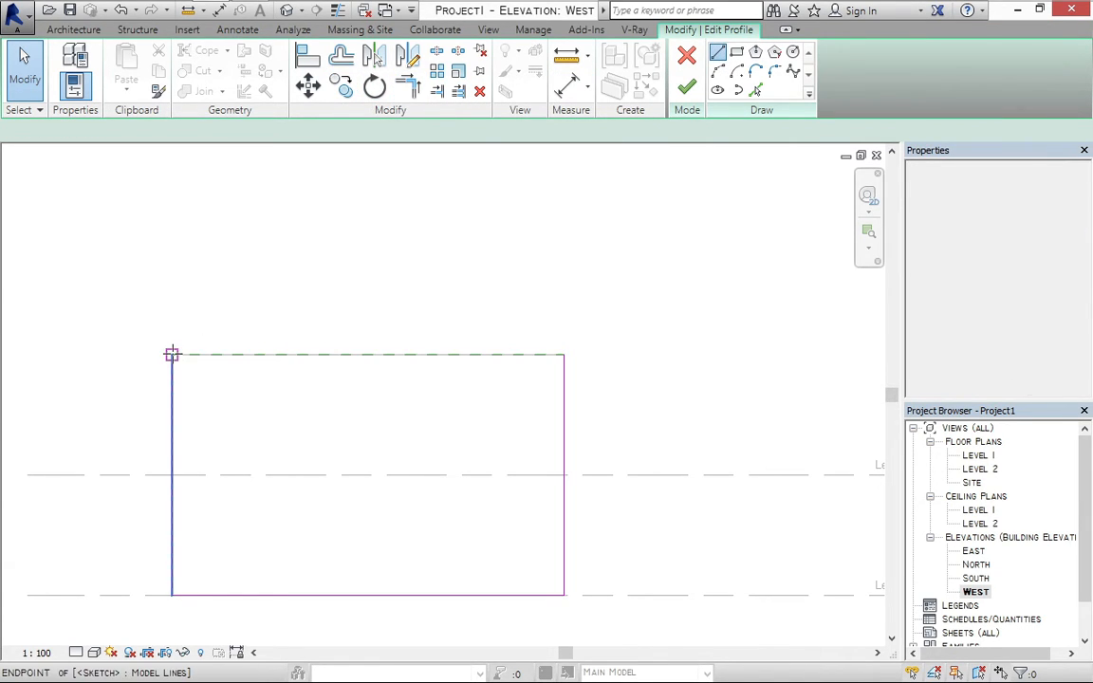
pyautogui.click(173, 354)
pyautogui.click(338, 354)
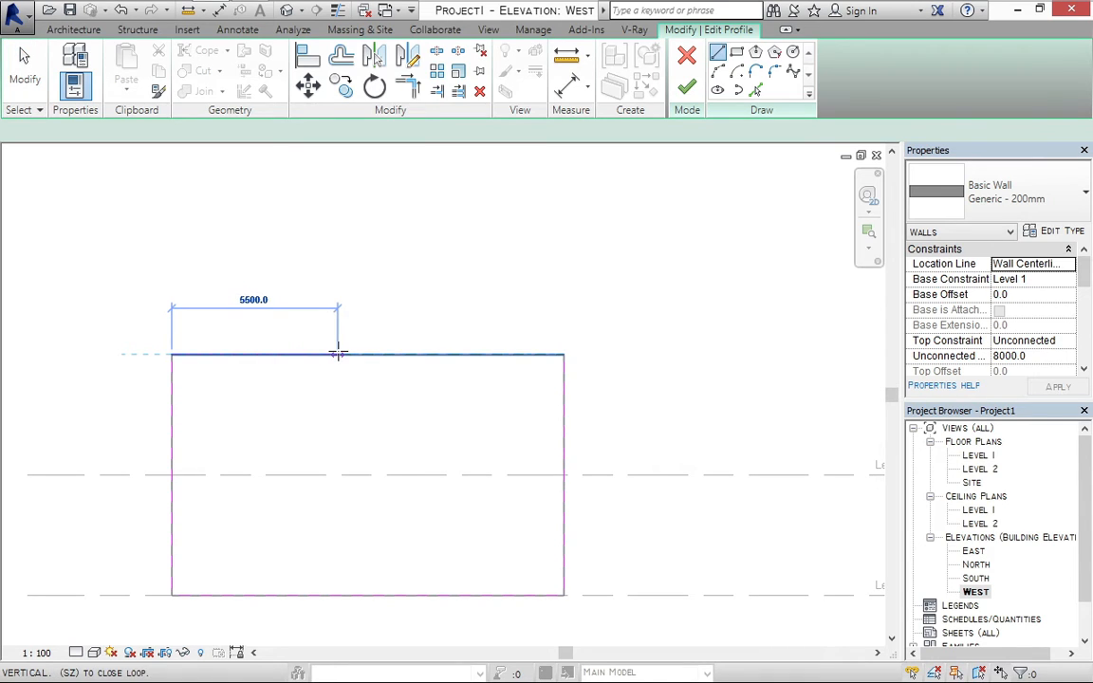
pyautogui.press('Escape')
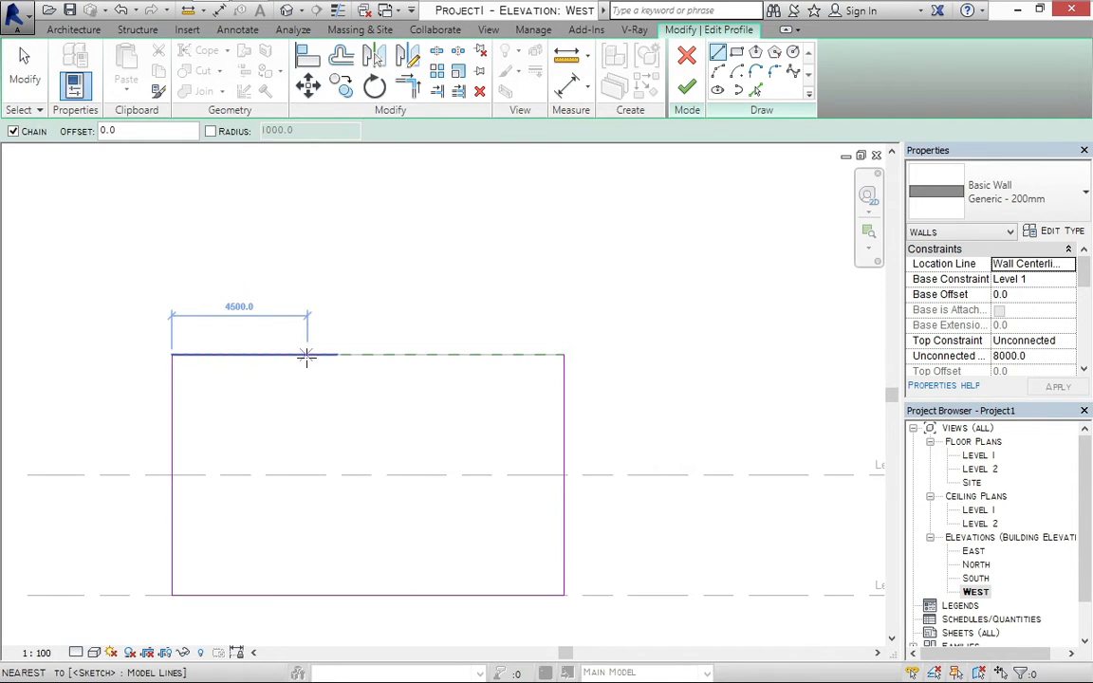
pyautogui.press('Escape')
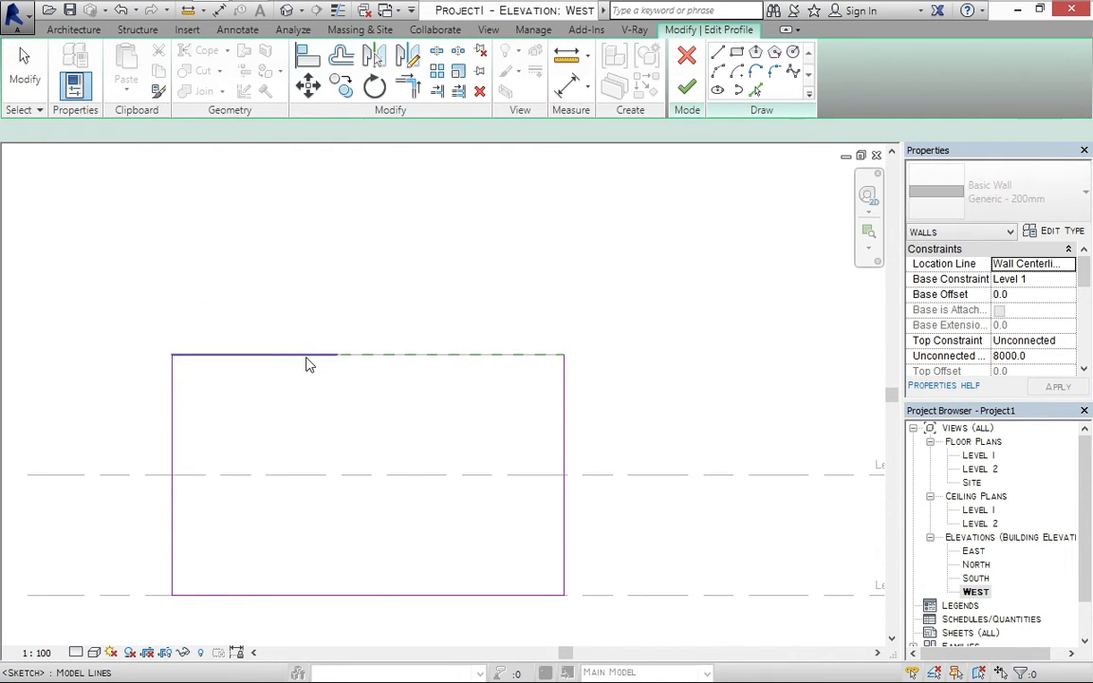
# Copy the new top line 5500 mm to the right so the copy starts at the original's right endpoint
pyautogui.click(313, 349)
pyautogui.click(341, 86)
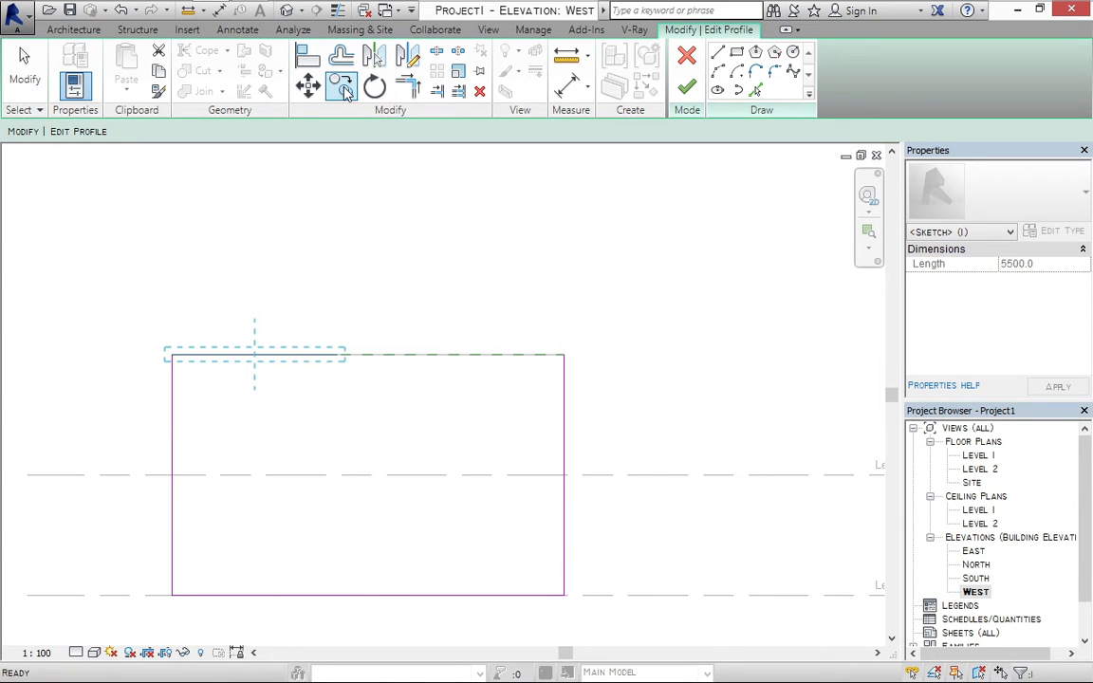
pyautogui.click(176, 357)
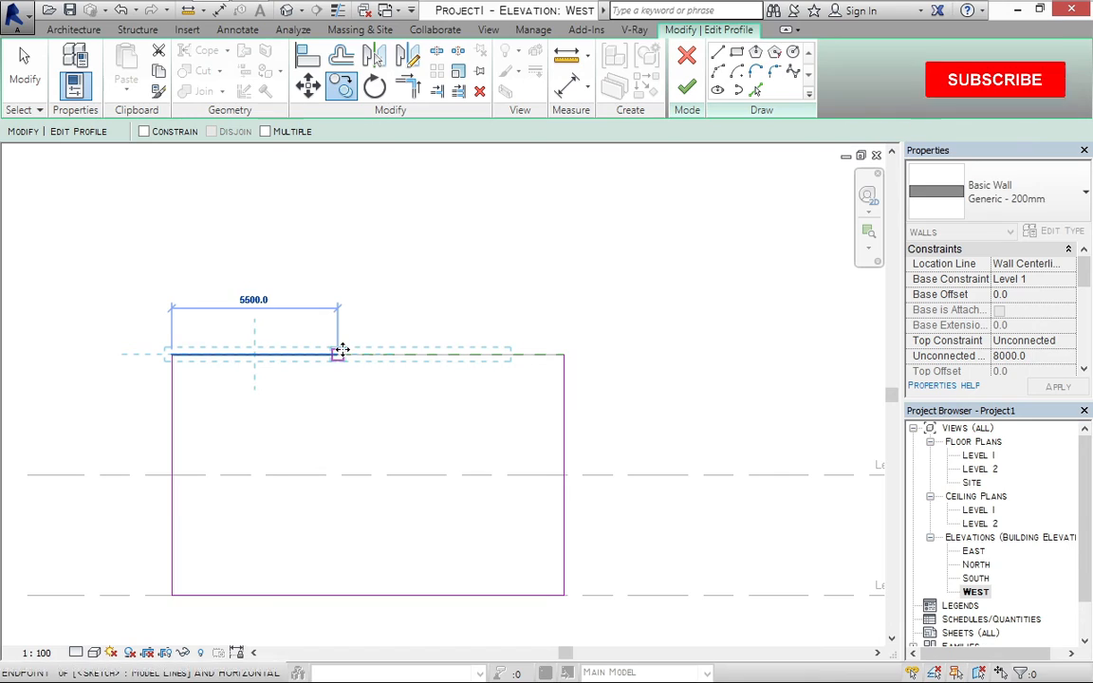
pyautogui.click(342, 352)
pyautogui.click(378, 264)
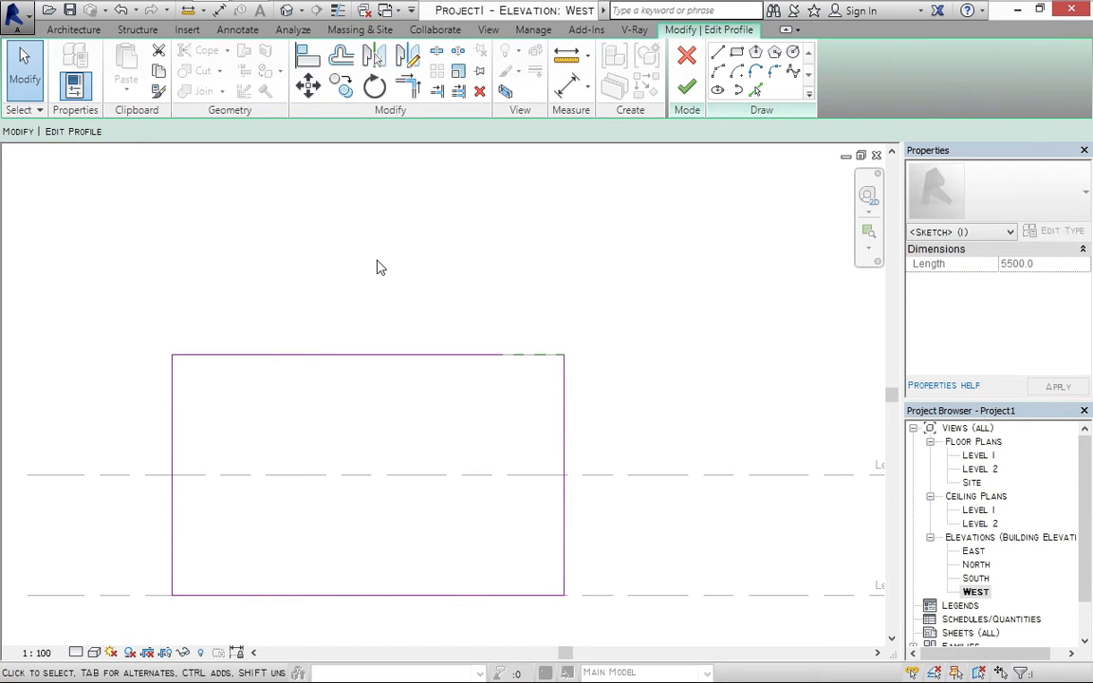
# Rotate a copy of the second top line 90° about its midpoint, and delete the resulting vertical line
pyautogui.click(401, 358)
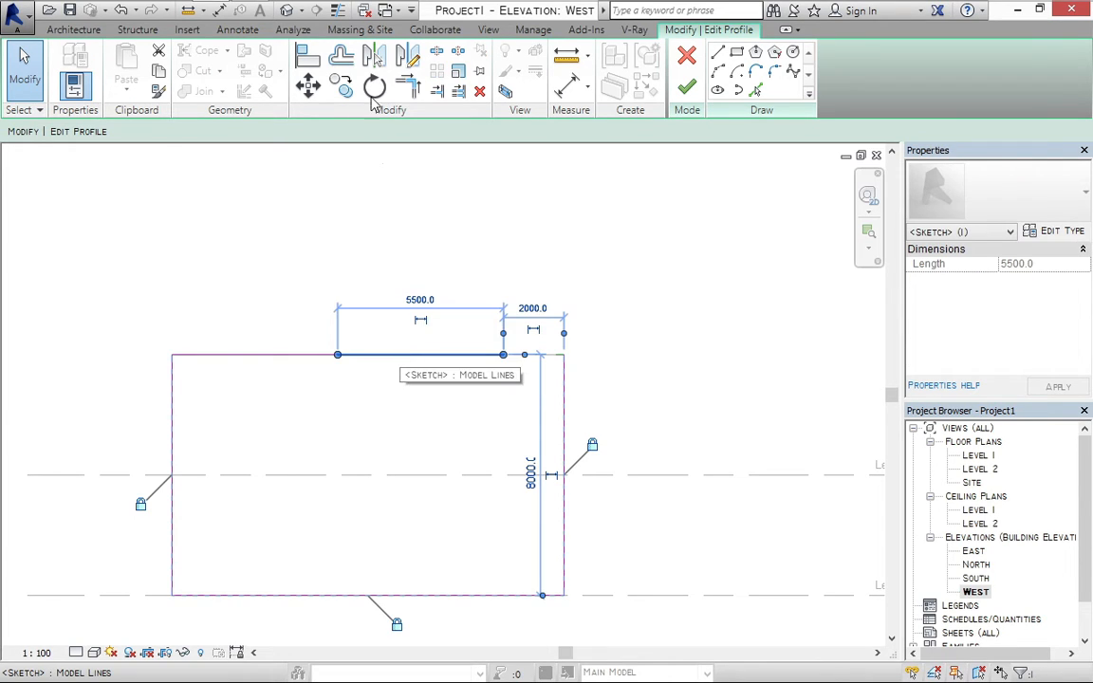
pyautogui.click(374, 86)
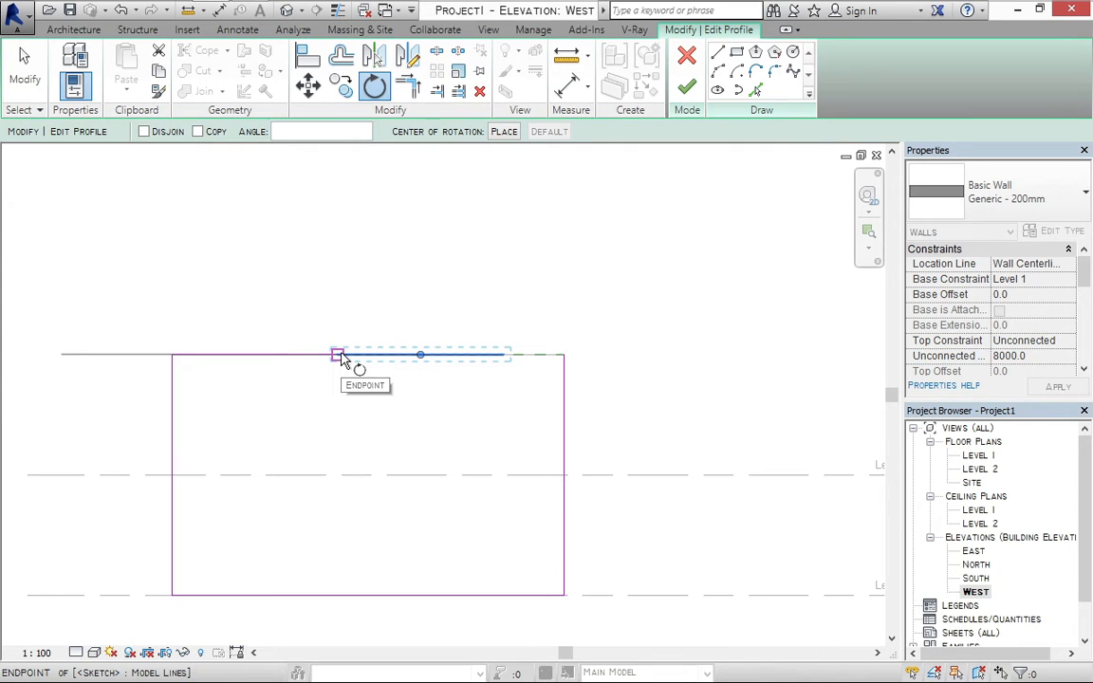
pyautogui.click(198, 132)
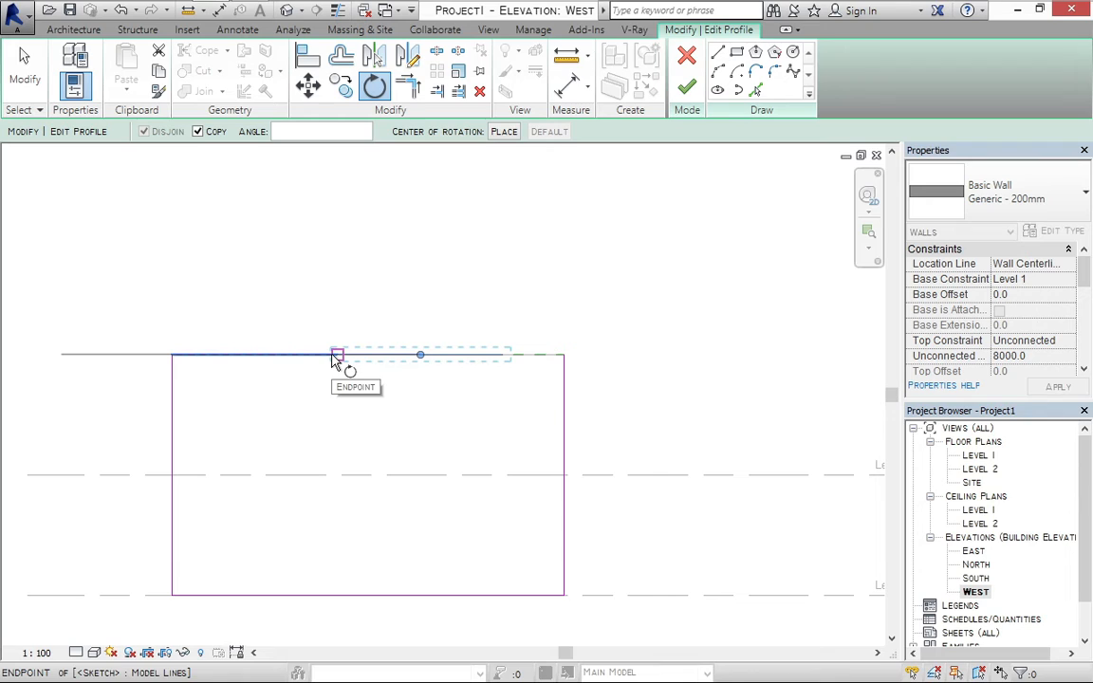
pyautogui.click(337, 357)
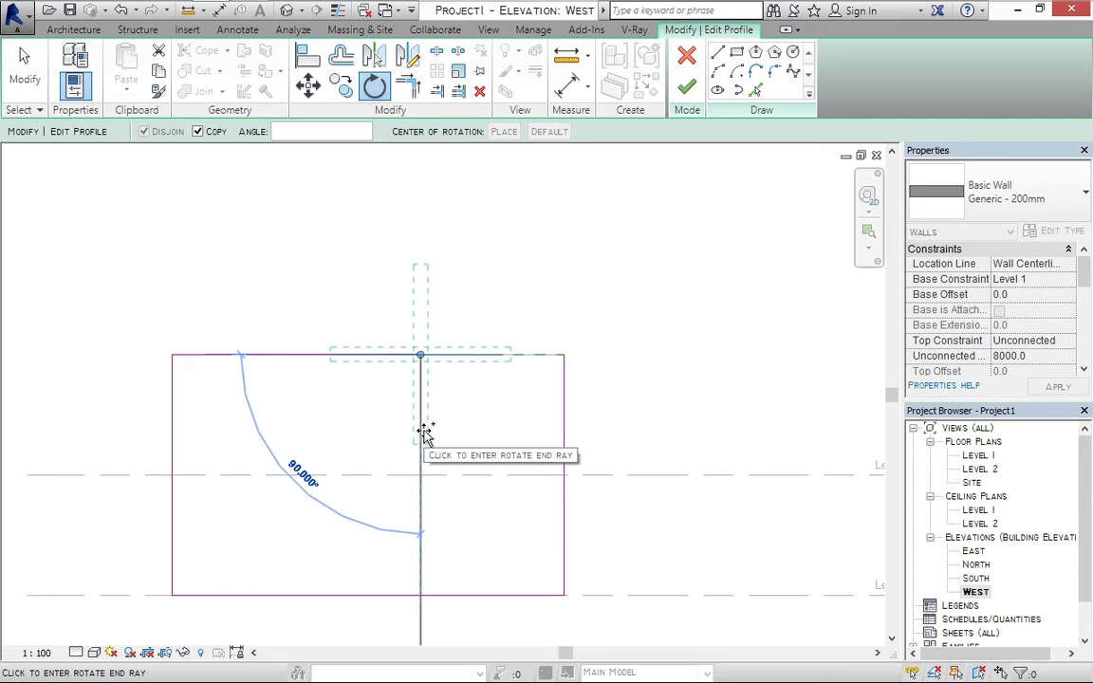
pyautogui.click(422, 433)
pyautogui.press('Escape')
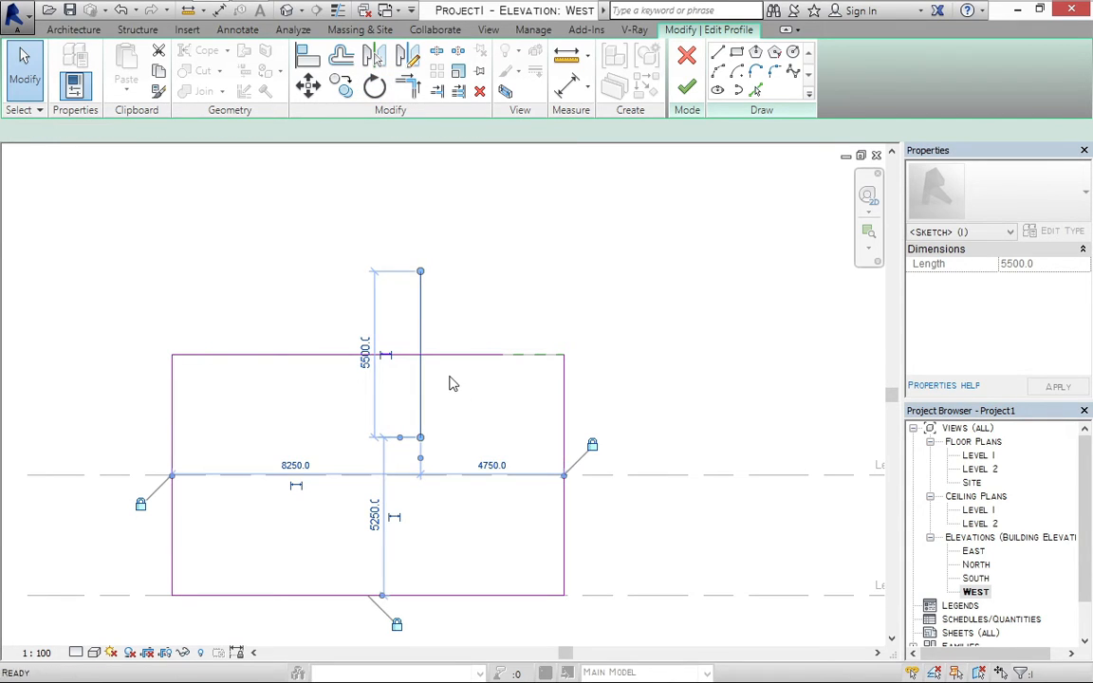
pyautogui.press('Escape')
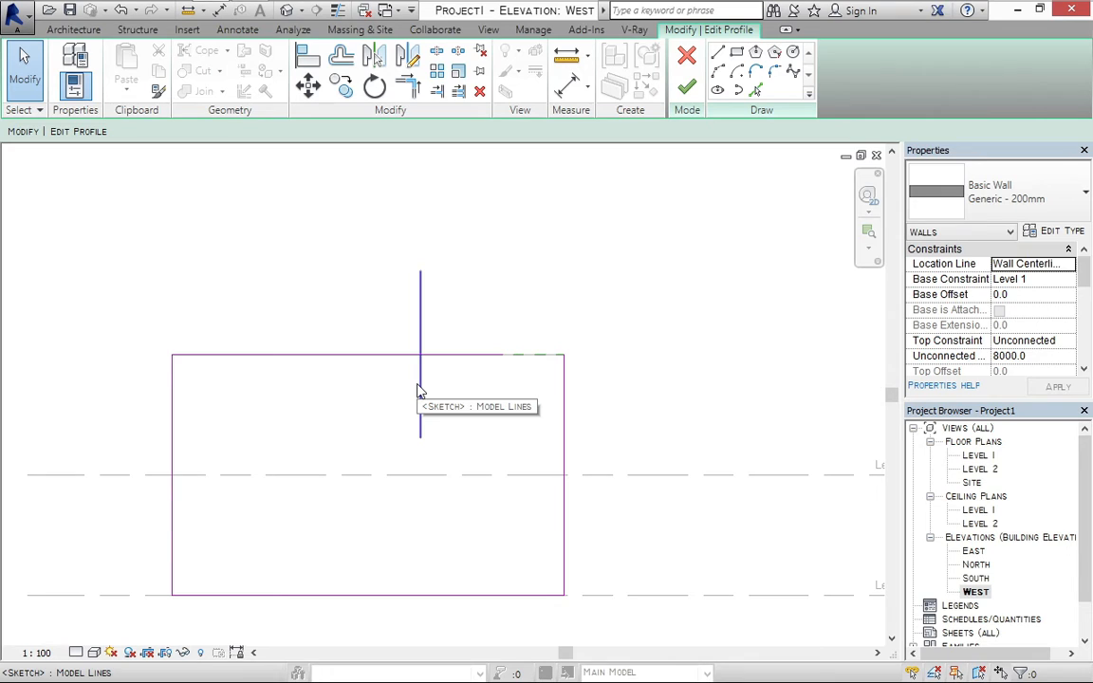
pyautogui.click(419, 390)
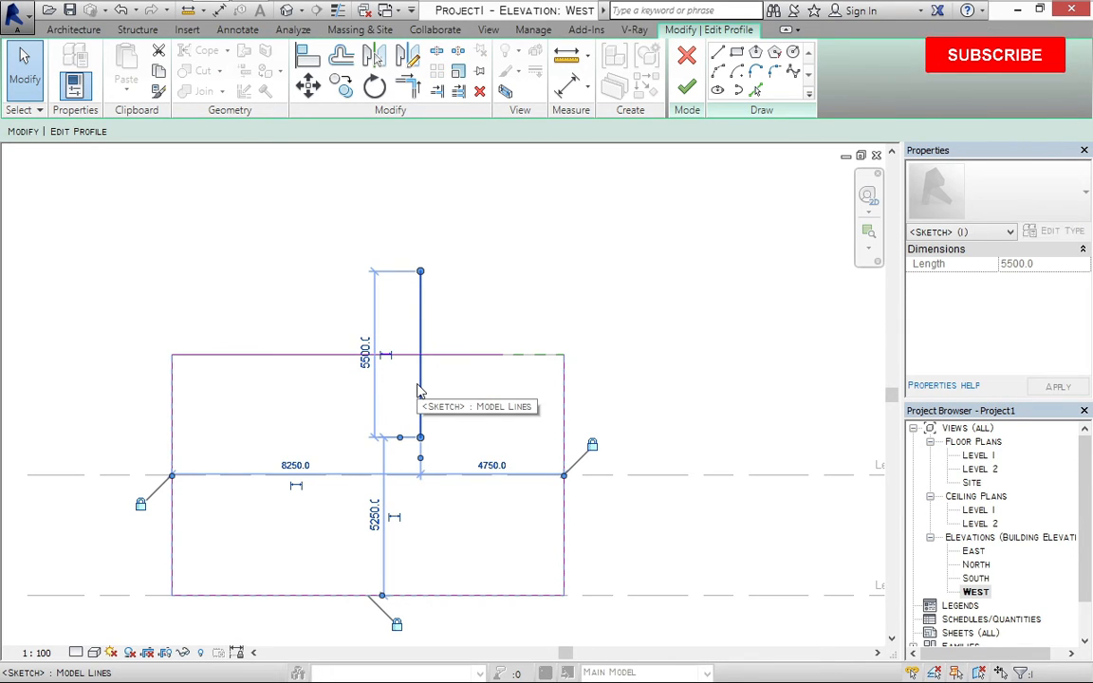
pyautogui.click(476, 94)
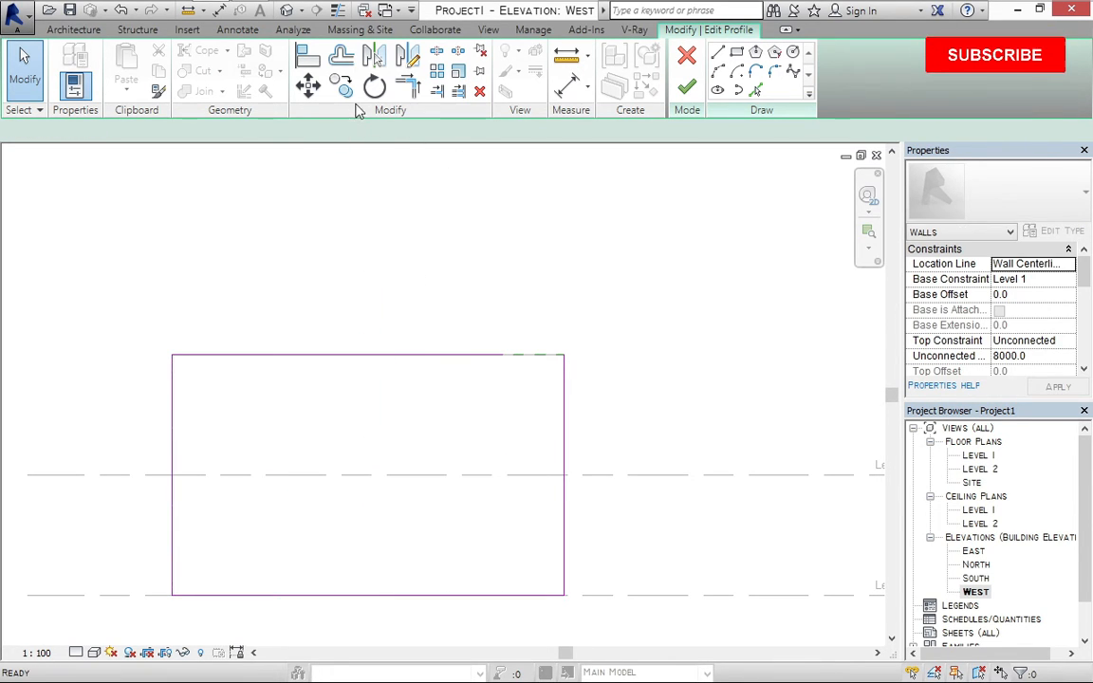
# Stretch the second top profile line horizontally to the right until its endpoint projects beyond the profile's right edge
pyautogui.click(390, 357)
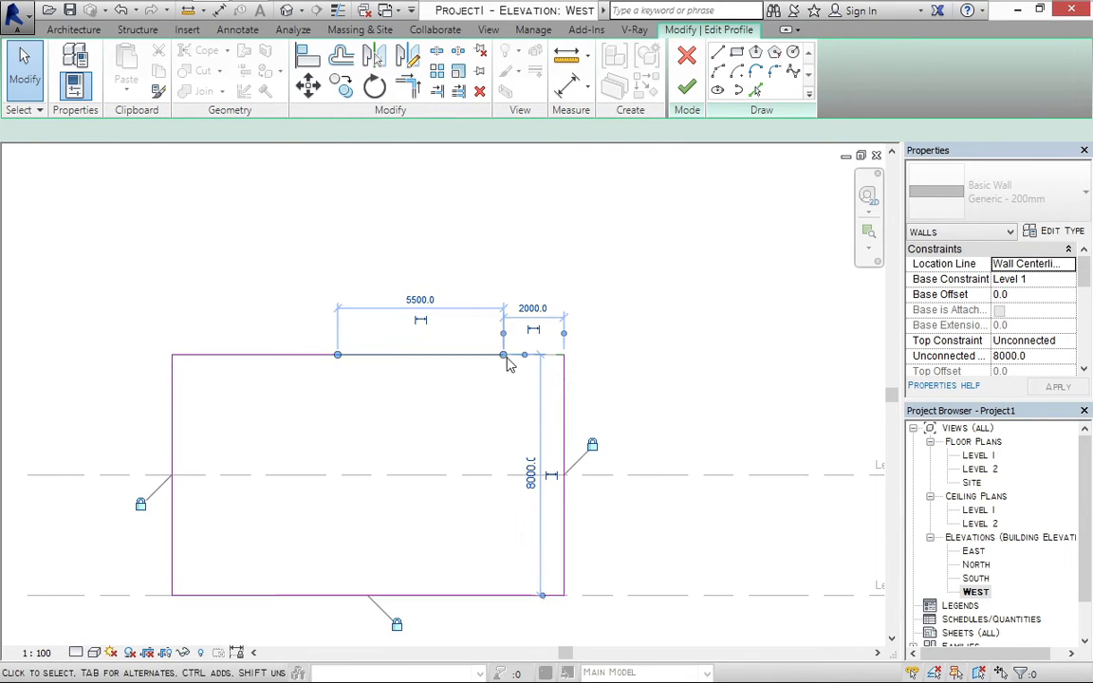
pyautogui.moveTo(504, 356); pyautogui.dragTo(636, 356)
pyautogui.click(558, 300)
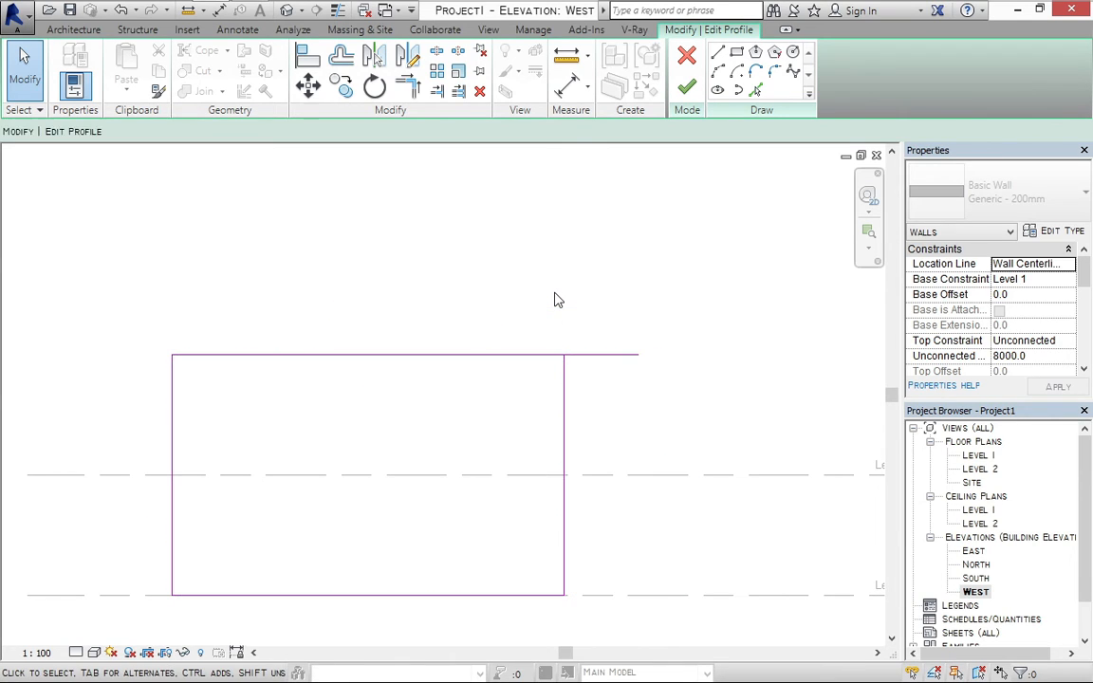
# Trim the overhanging top line to a corner with the profile's right vertical edge
pyautogui.click(414, 88)
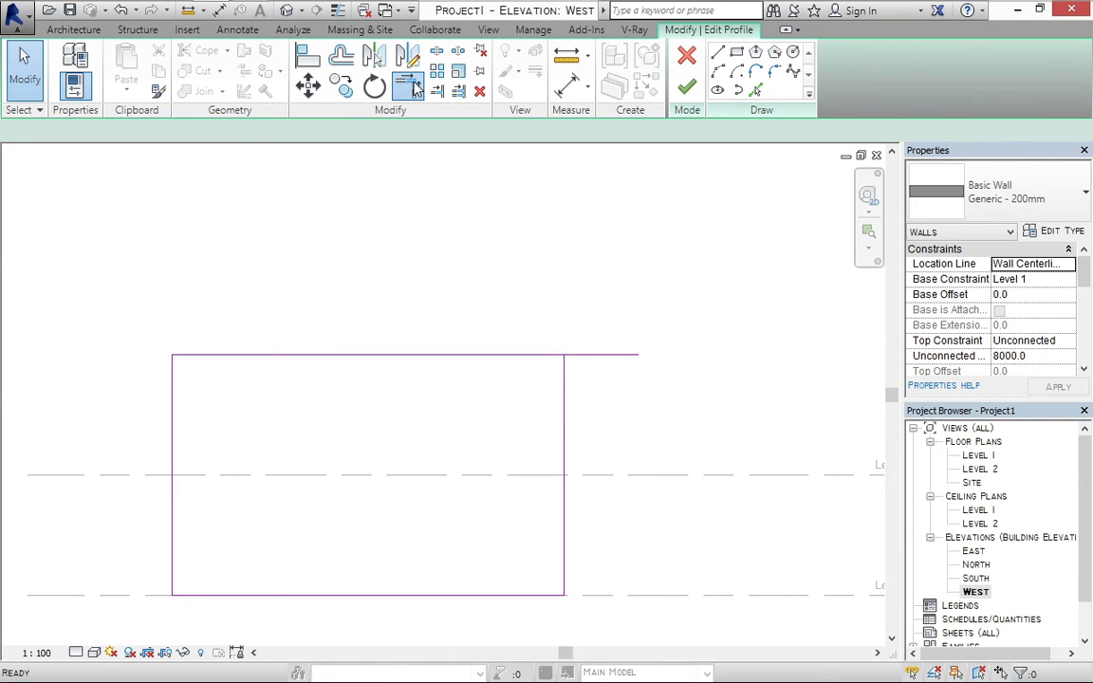
pyautogui.click(557, 365)
pyautogui.click(564, 379)
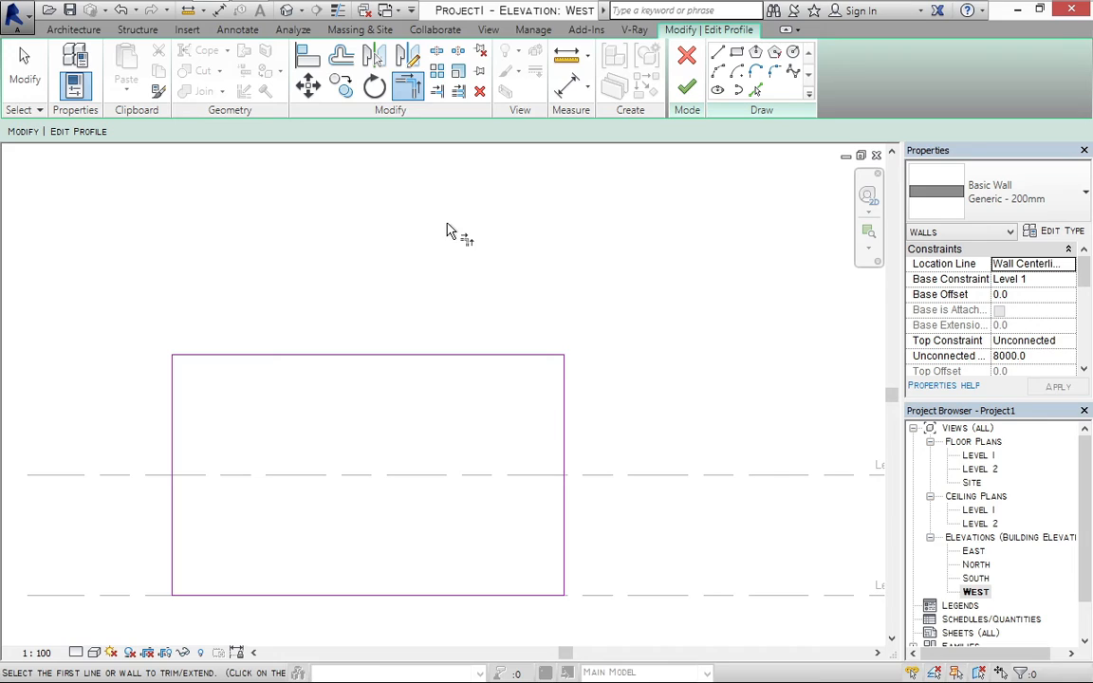
pyautogui.press('Escape')
pyautogui.press('Escape')
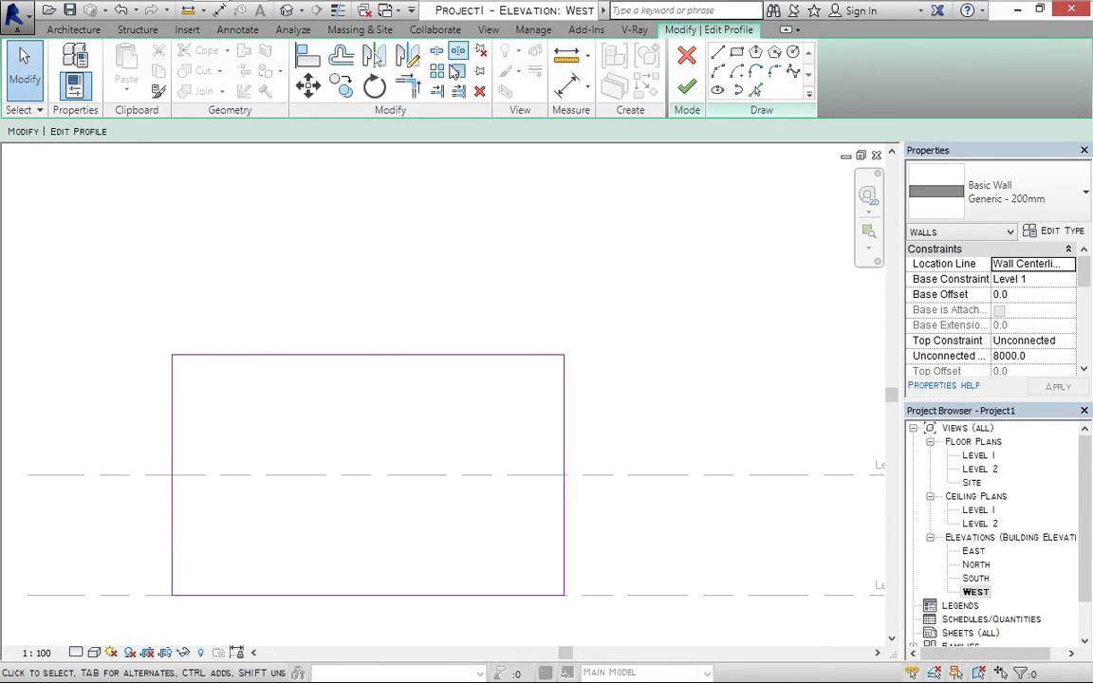
# Pin the right-hand segment of the profile's top edge in place
pyautogui.click(444, 365)
pyautogui.click(444, 365)
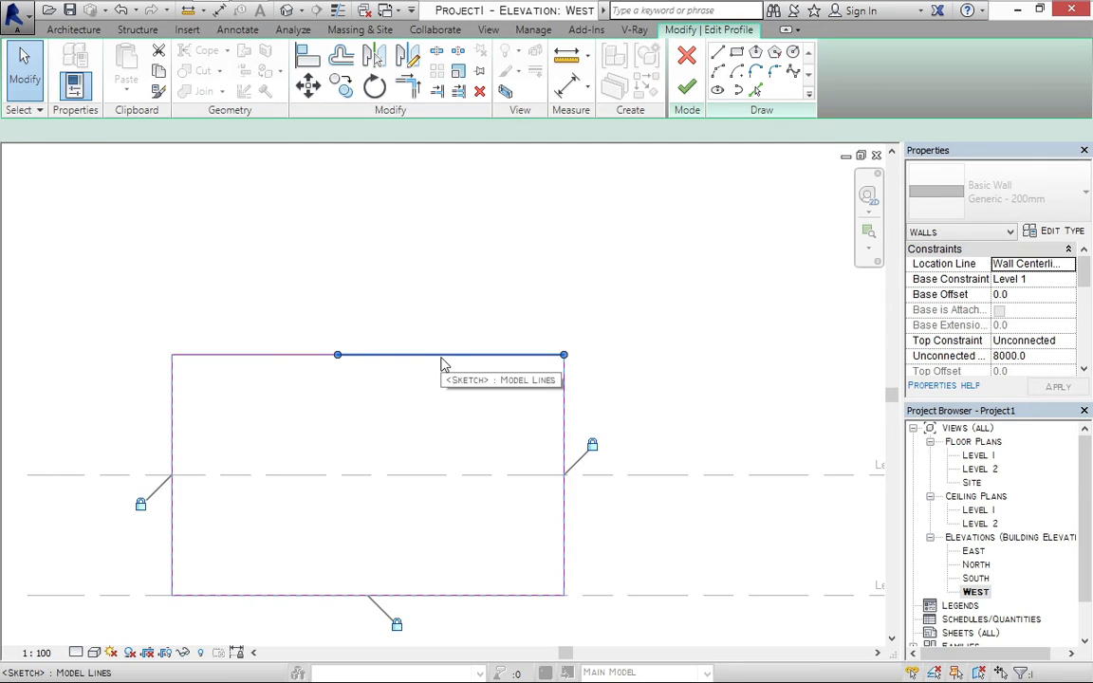
pyautogui.click(482, 74)
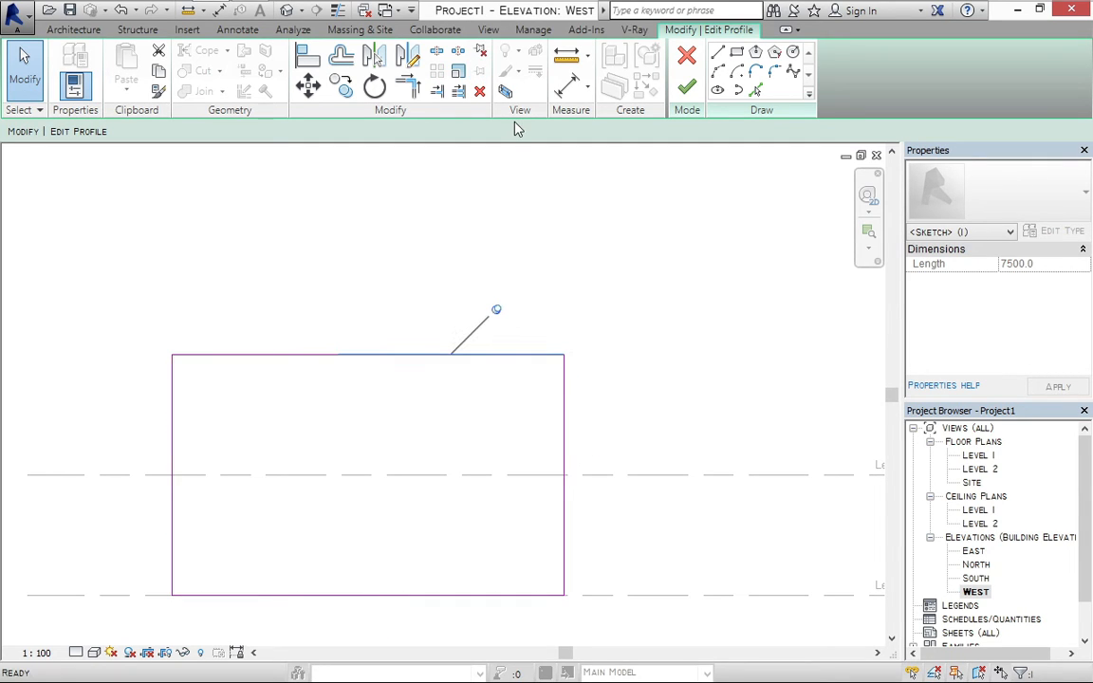
pyautogui.click(479, 302)
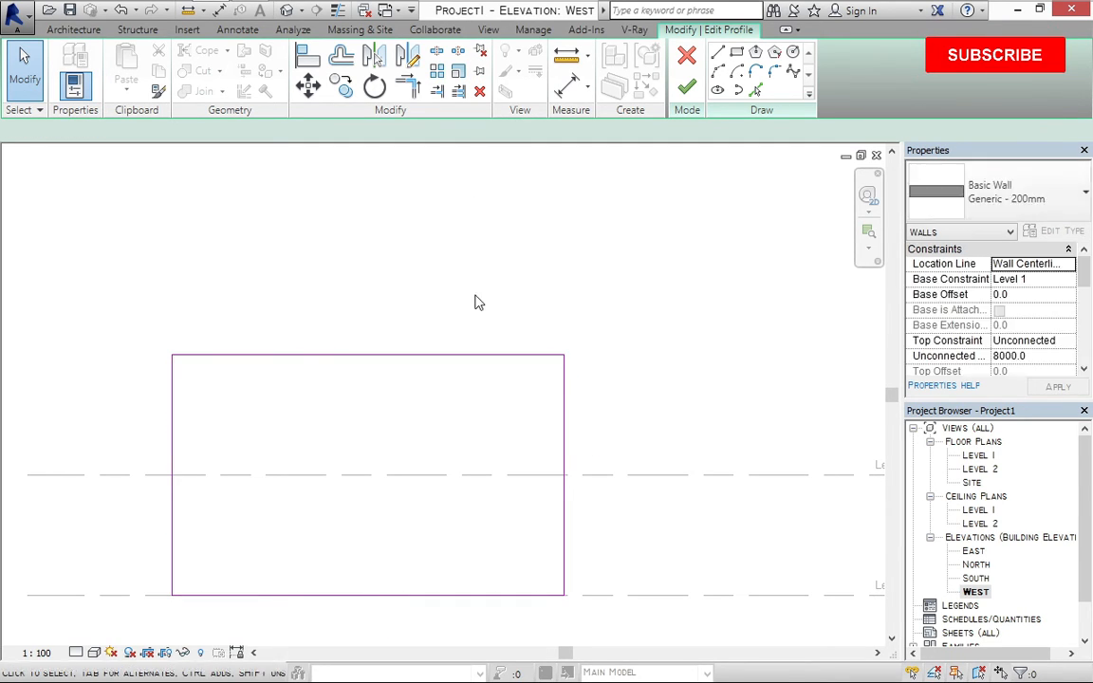
# Try to move the pinned top segment, and unpin it
pyautogui.click(483, 355)
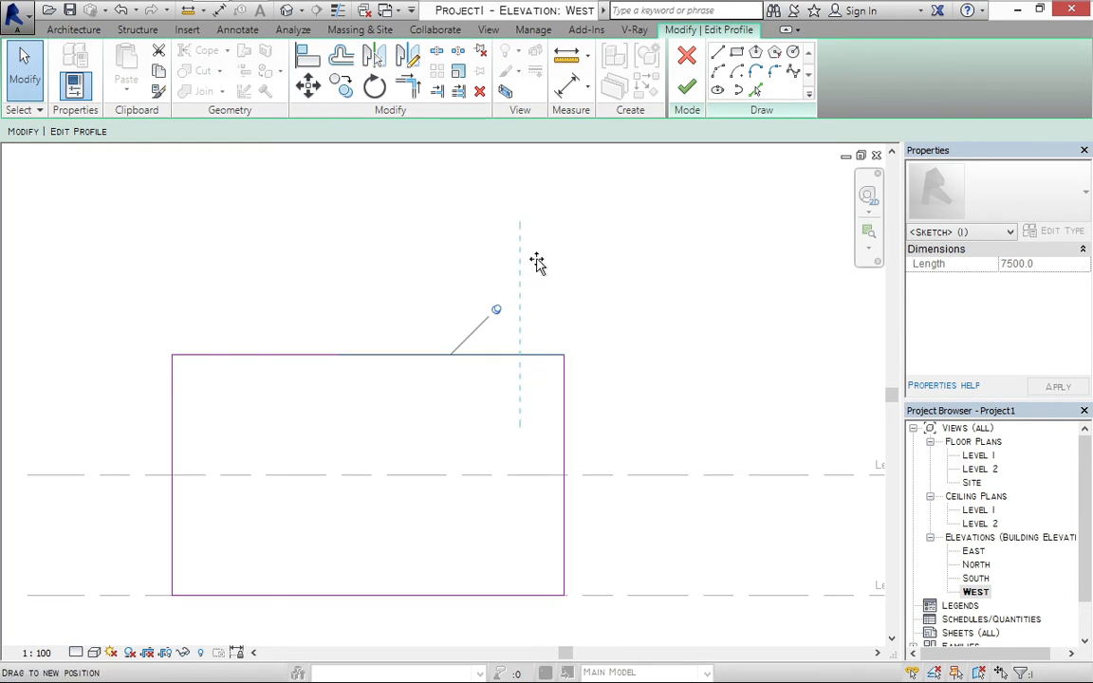
pyautogui.click(496, 311)
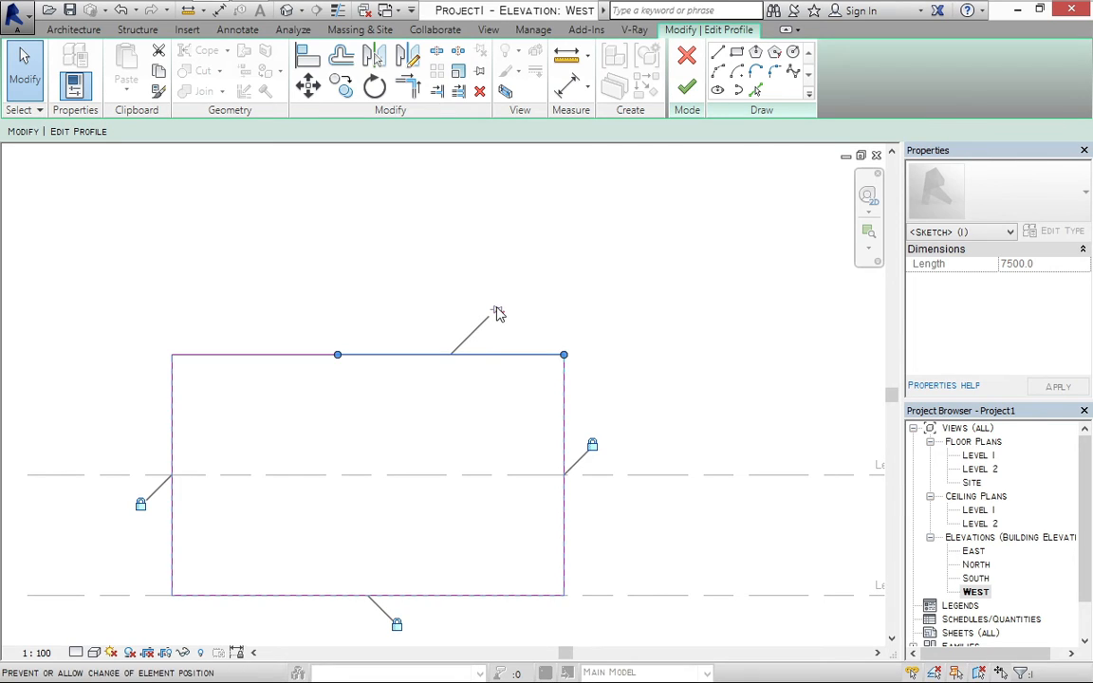
pyautogui.click(509, 243)
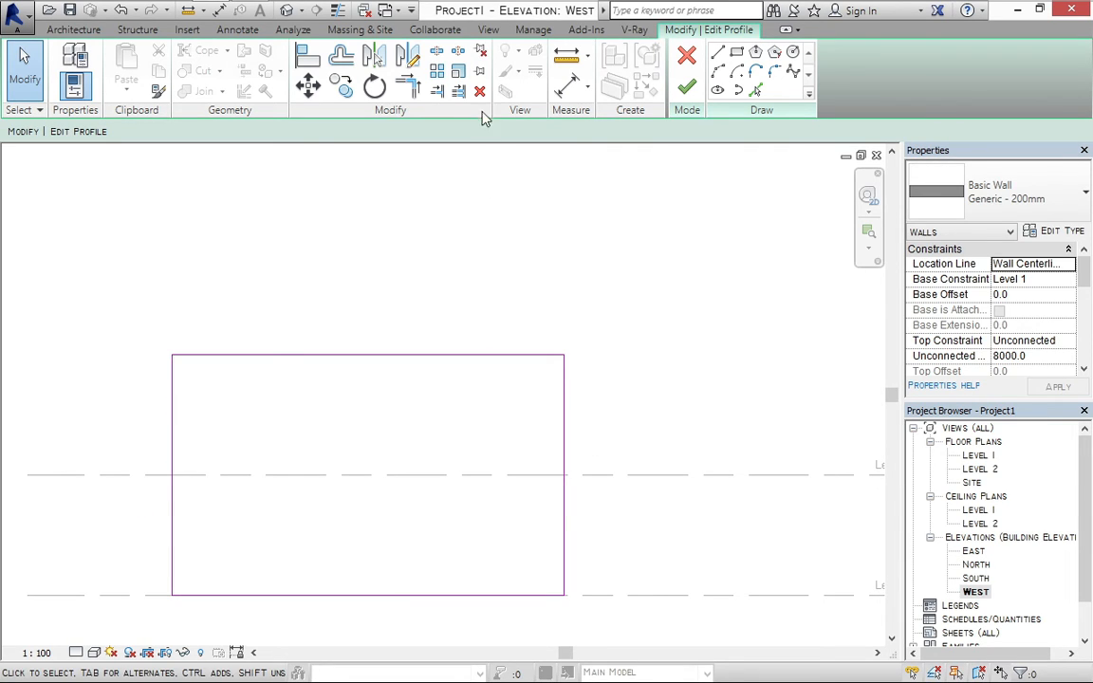
# Delete the right-hand top segment and extend the remaining top line to a corner with the profile's right vertical edge
pyautogui.click(489, 358)
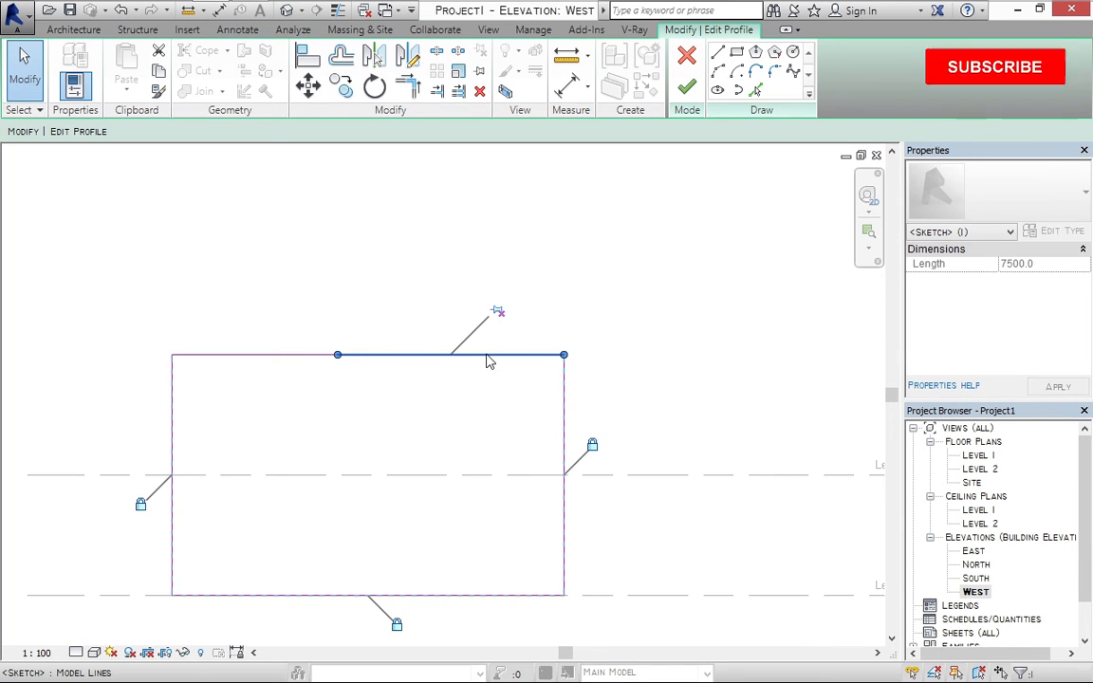
pyautogui.click(480, 92)
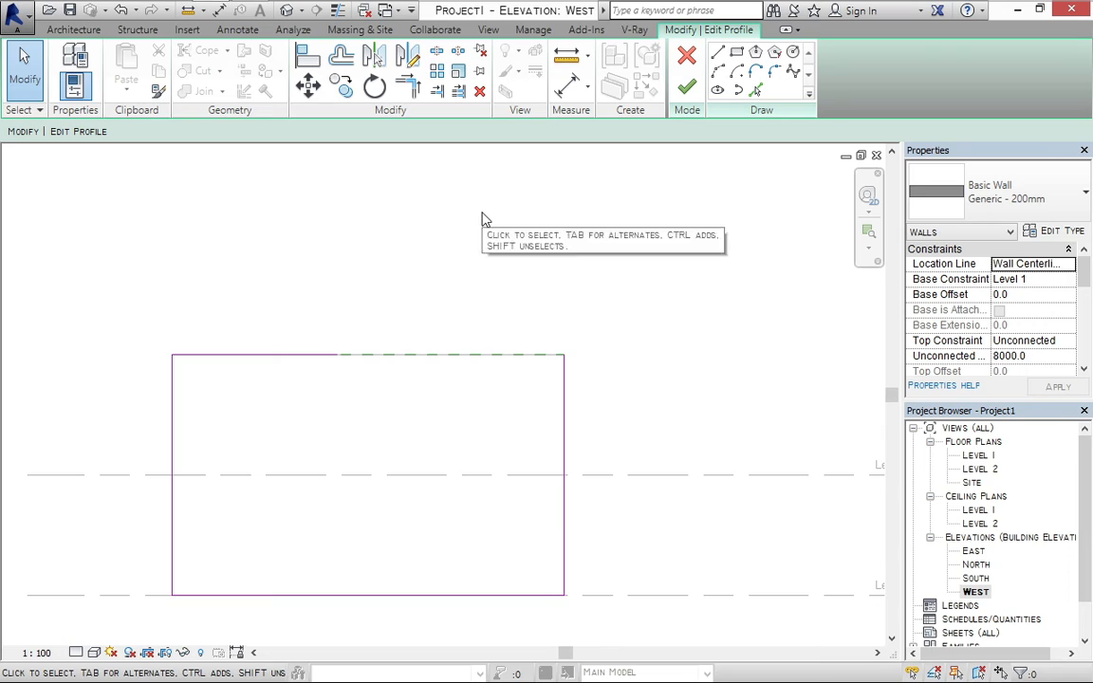
pyautogui.click(409, 87)
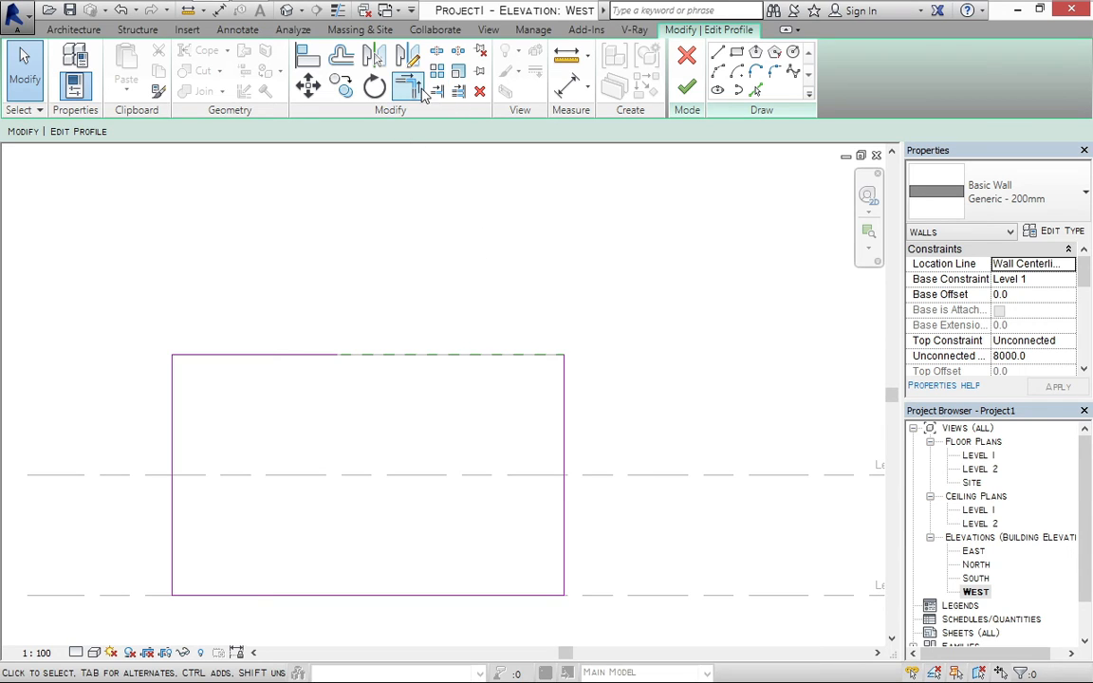
pyautogui.click(327, 357)
pyautogui.click(565, 416)
pyautogui.click(565, 409)
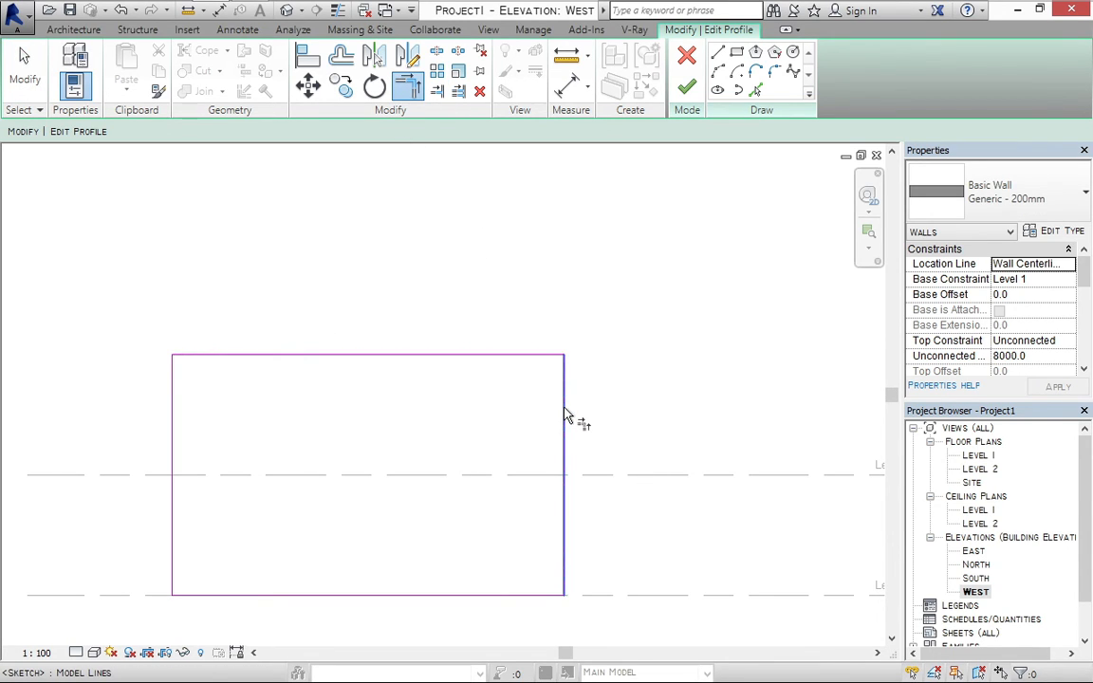
# Finish editing the wall profile and deselect the wall in the west elevation
pyautogui.click(688, 88)
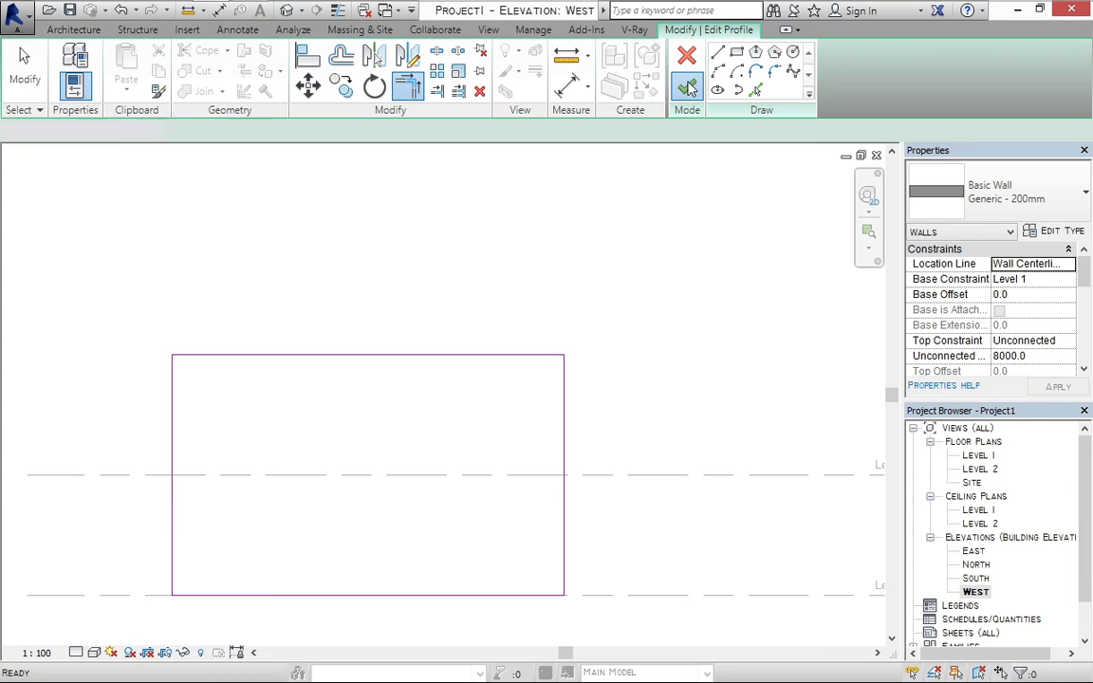
pyautogui.click(713, 209)
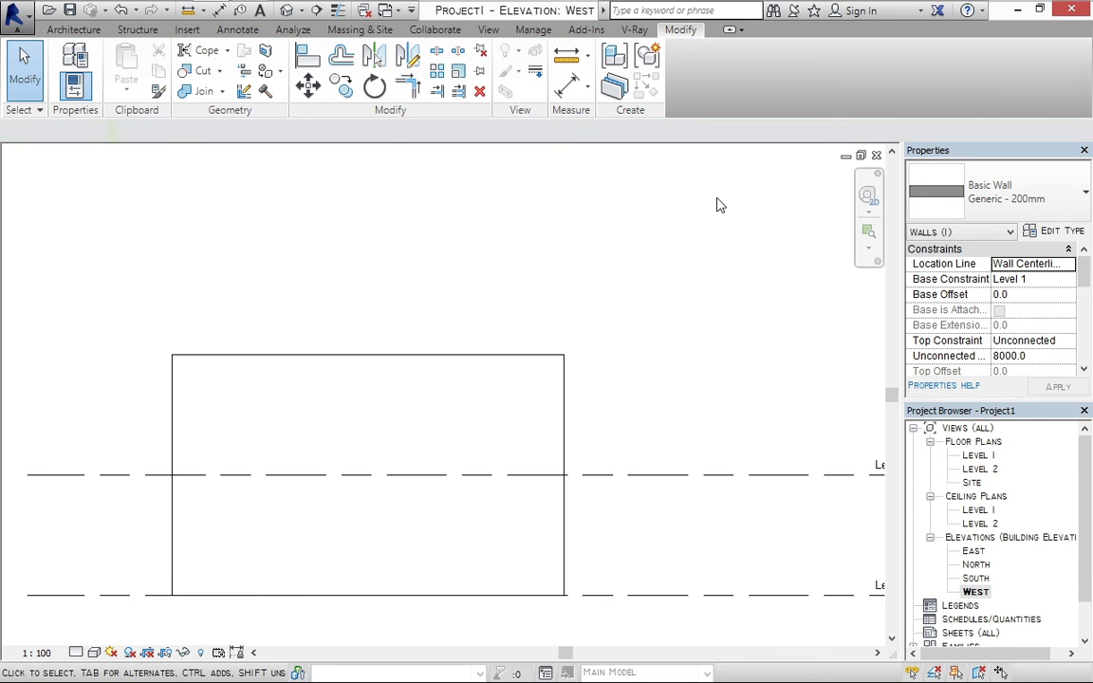
pyautogui.scroll(-2, 664, 233)
pyautogui.moveTo(601, 261); pyautogui.dragTo(777, 275, button='middle')
pyautogui.moveTo(638, 277); pyautogui.dragTo(483, 230, button='middle')
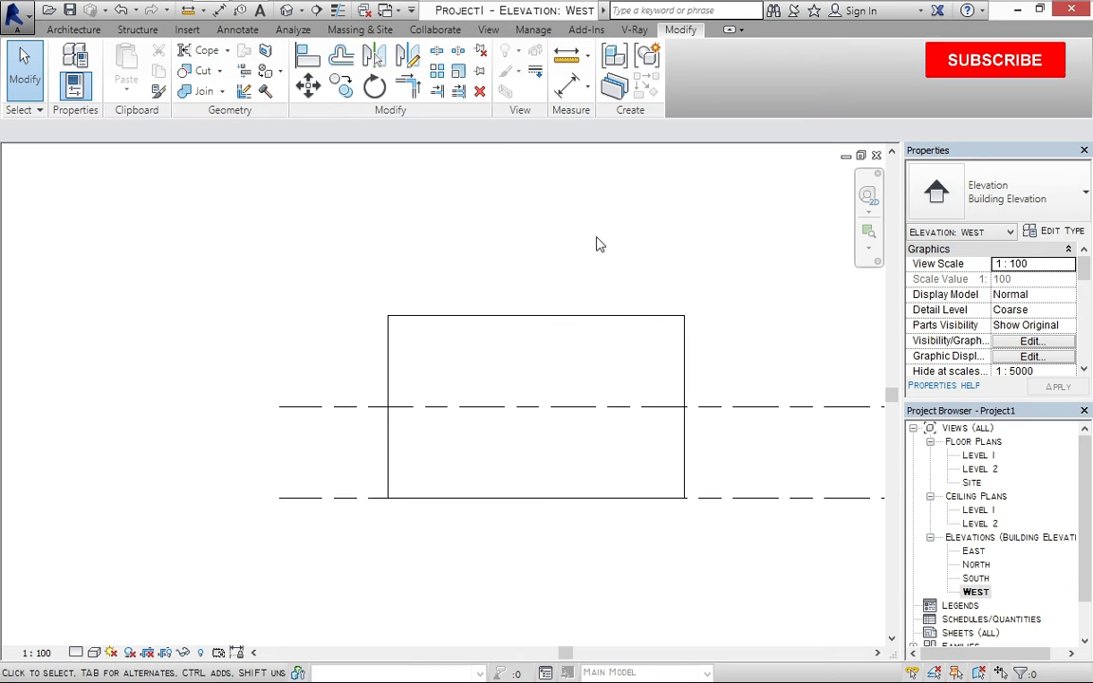